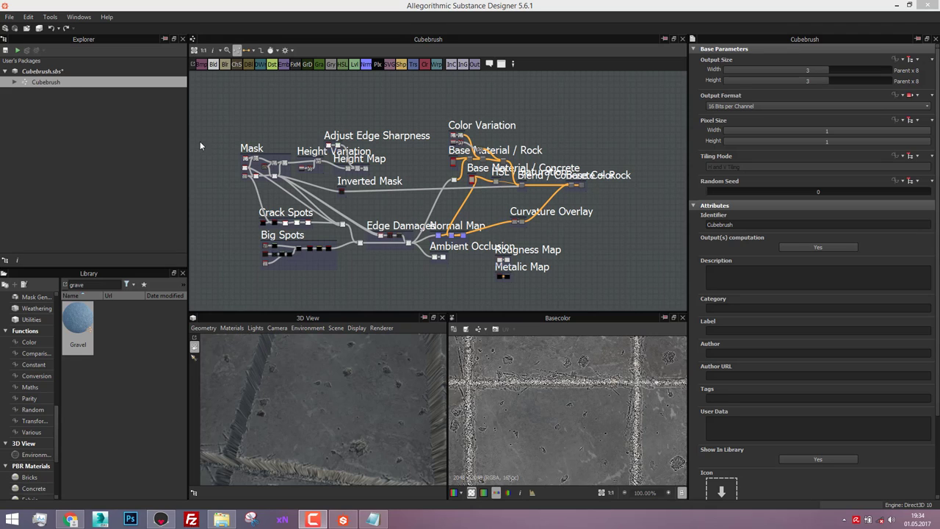
- Select the Cubebrush graph in the Explorer panel
{"action": "left_click", "coordinate": [54, 84]}
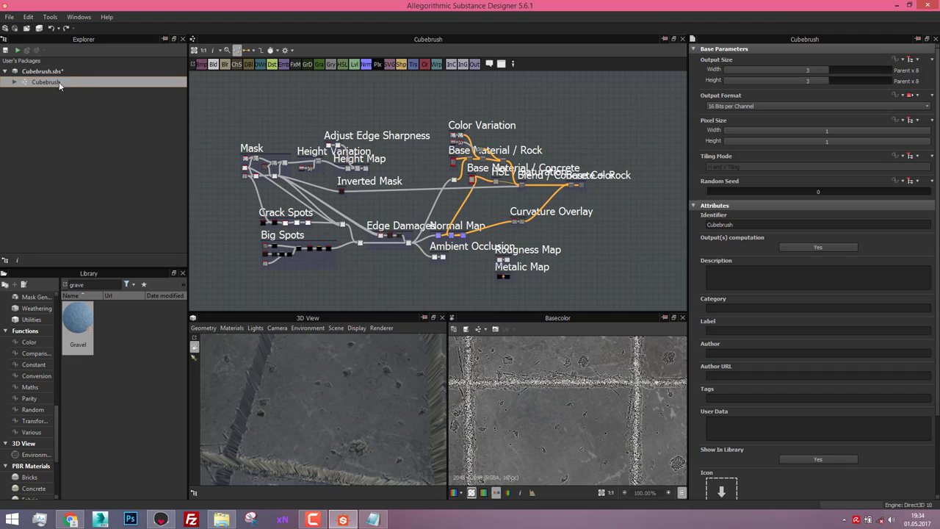
- Export all six Cubebrush outputs as Targa bitmaps named $(graph)_$(identifier)
{"action": "right_click", "coordinate": [50, 87]}
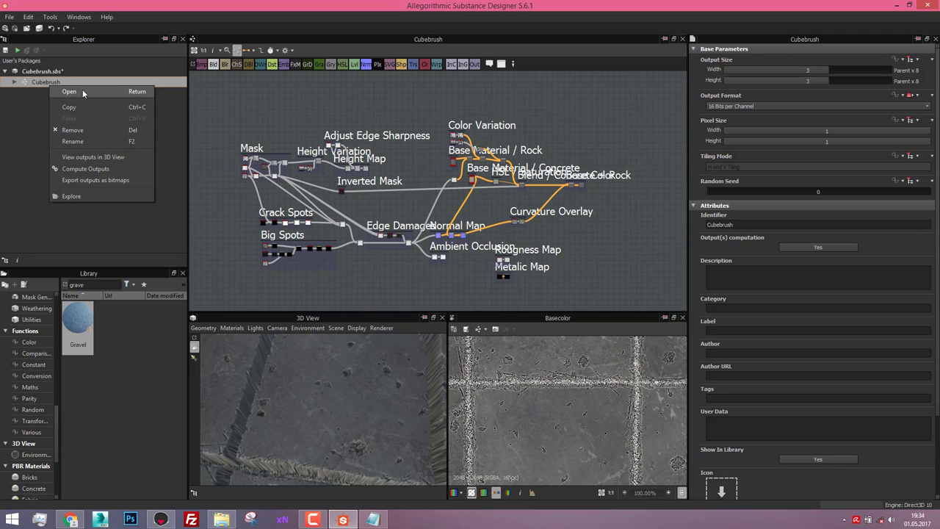
{"action": "left_click", "coordinate": [111, 181]}
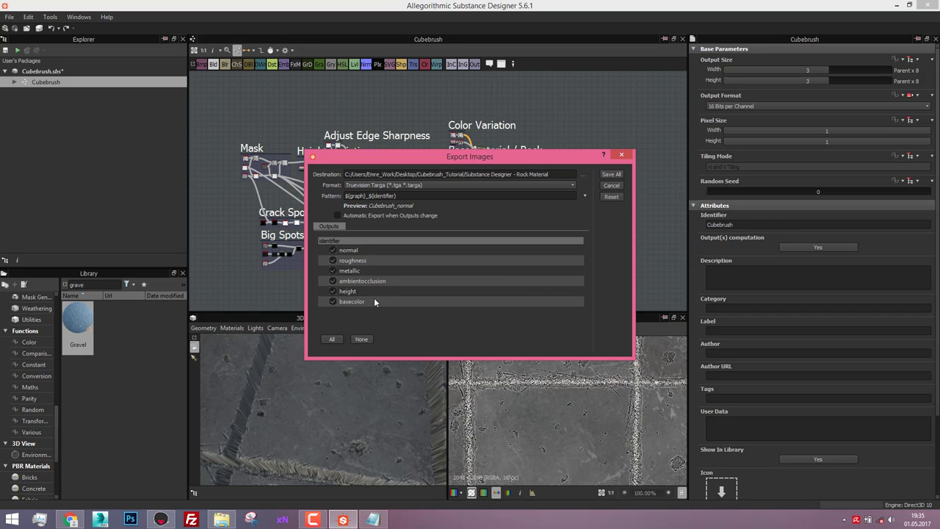
{"action": "left_click", "coordinate": [617, 176]}
{"action": "left_click_drag", "start_coordinate": [345, 196], "coordinate": [366, 196]}
{"action": "left_click", "coordinate": [367, 197]}
{"action": "double_click", "coordinate": [388, 196]}
{"action": "left_click", "coordinate": [387, 196]}
{"action": "left_click", "coordinate": [606, 176]}
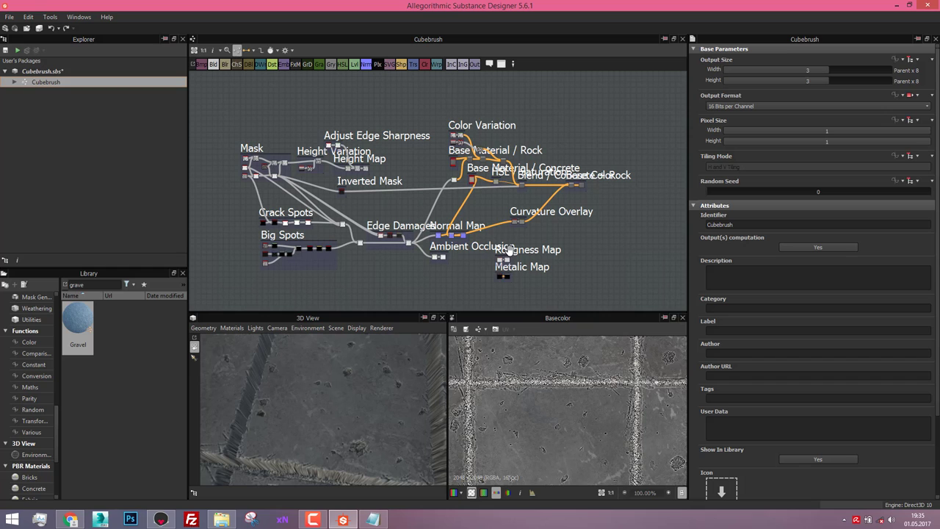
- Check the six exported Cubebrush TGA files in File Explorer, then switch to Marmoset Toolbag
{"action": "left_click", "coordinate": [229, 514]}
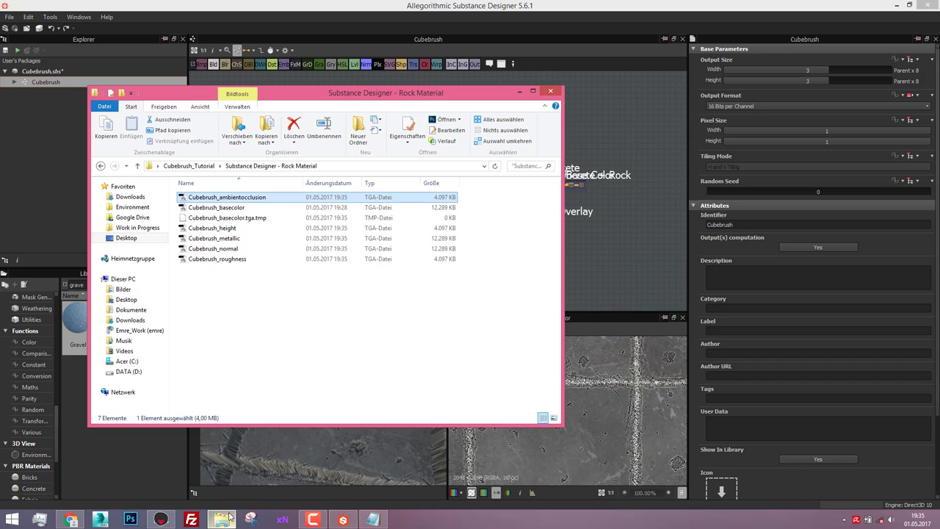
{"action": "left_click_drag", "start_coordinate": [385, 339], "coordinate": [221, 176]}
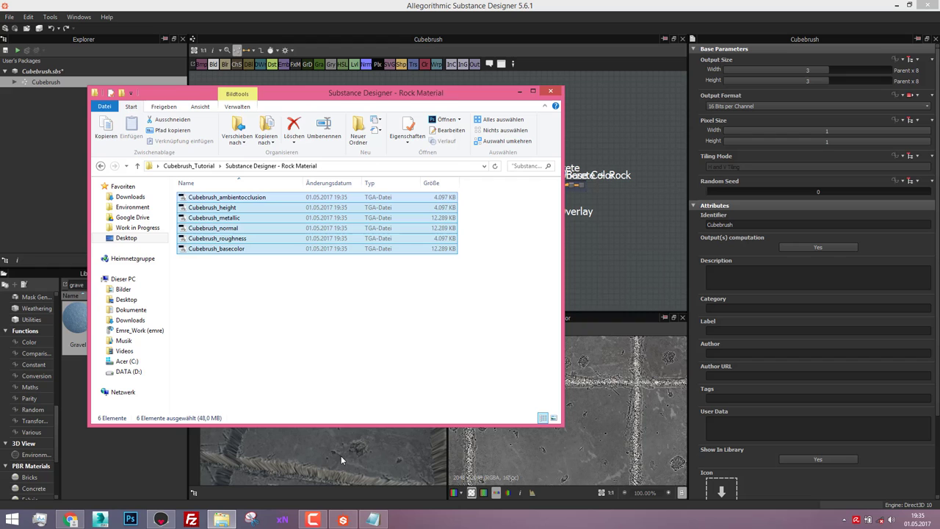
{"action": "left_click", "coordinate": [161, 519]}
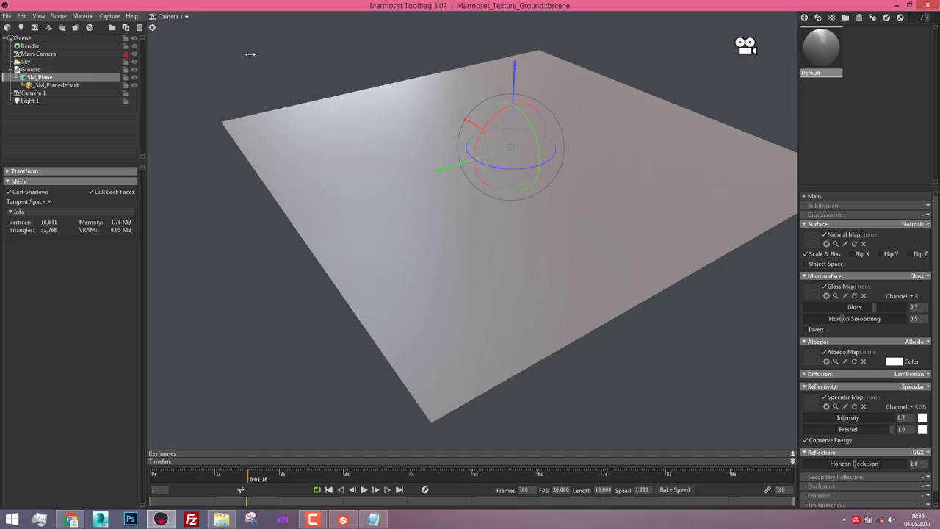
- Turn on Light 1 and orbit the view to see the lit ground plane
{"action": "left_click", "coordinate": [26, 62]}
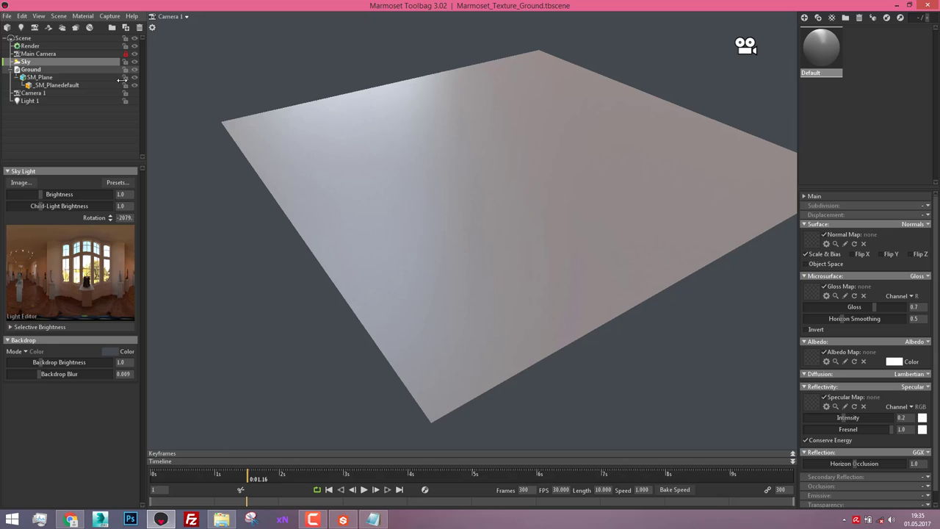
{"action": "left_click", "coordinate": [134, 101]}
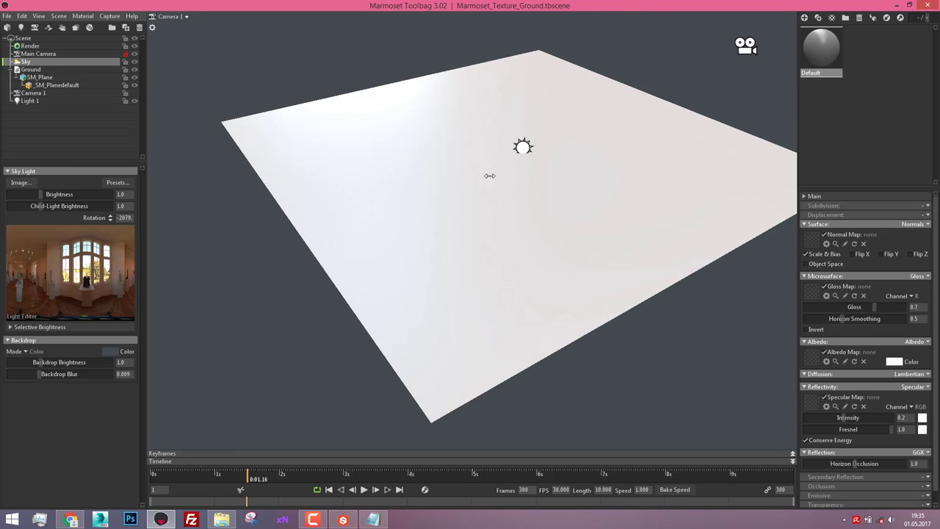
{"action": "left_click", "coordinate": [531, 144]}
{"action": "left_click_drag", "start_coordinate": [514, 269], "coordinate": [583, 140]}
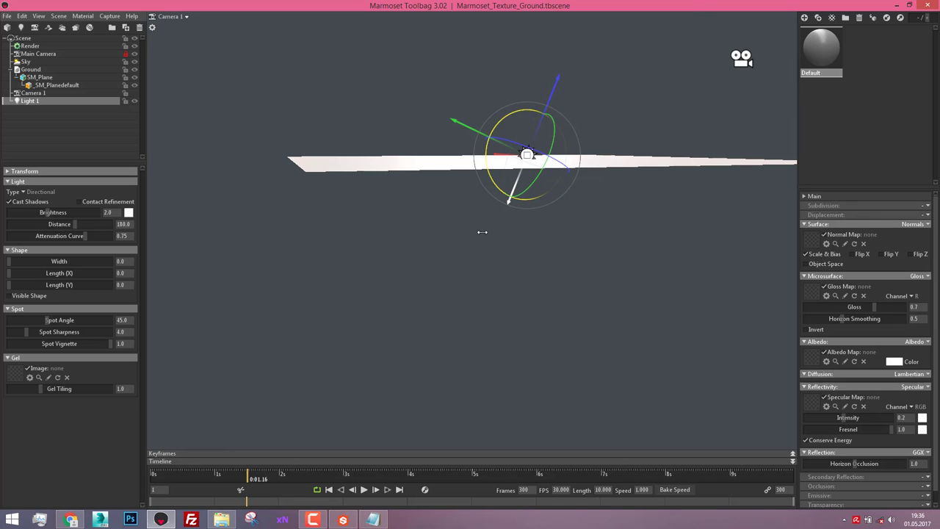
{"action": "left_click_drag", "start_coordinate": [482, 231], "coordinate": [481, 306]}
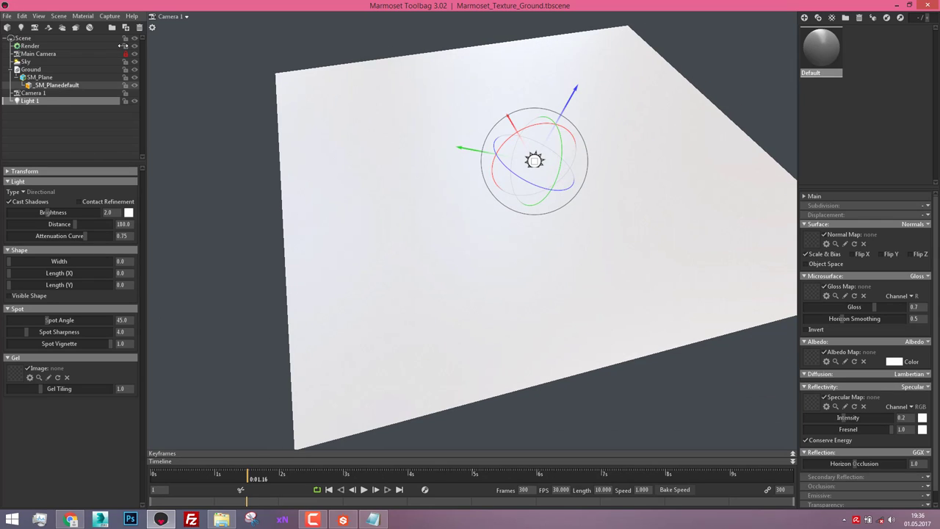
- Switch the viewport to Main Camera, then back to Camera 1
{"action": "left_click", "coordinate": [185, 16]}
{"action": "left_click", "coordinate": [214, 16]}
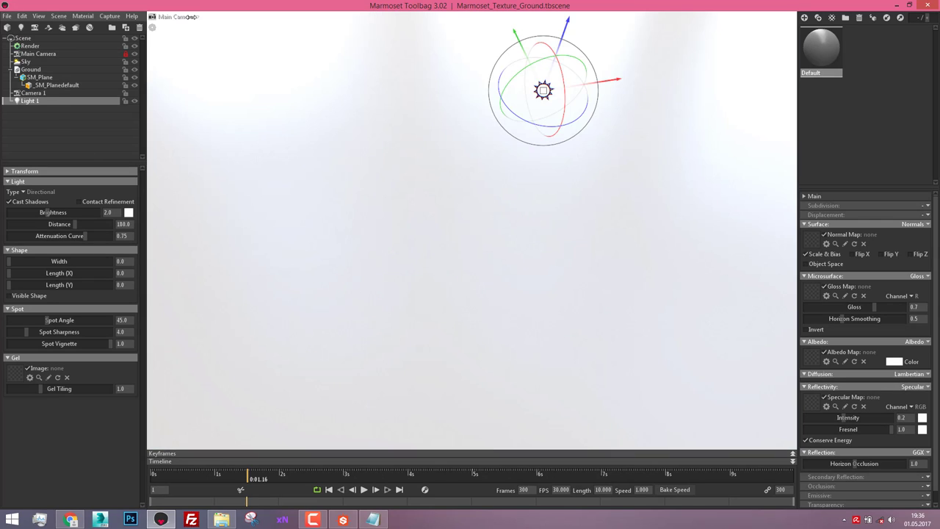
{"action": "left_click", "coordinate": [191, 16]}
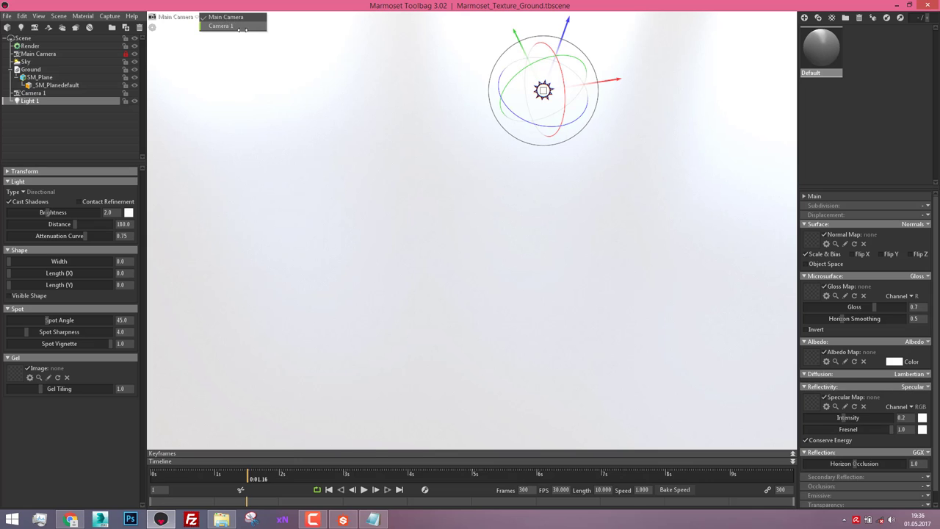
{"action": "left_click", "coordinate": [242, 27]}
{"action": "scroll", "coordinate": [380, 178], "scroll_direction": "down", "scroll_amount": 3}
{"action": "scroll", "coordinate": [373, 179], "scroll_direction": "up", "scroll_amount": 3}
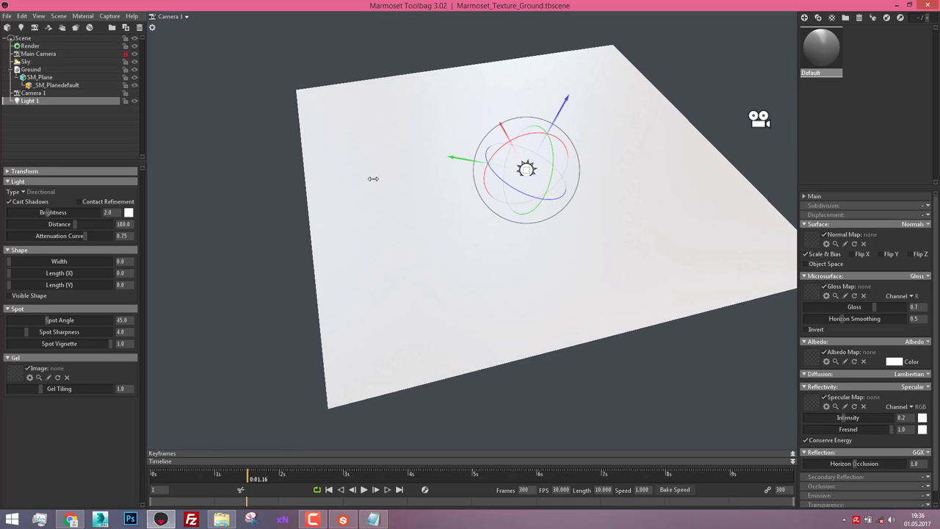
{"action": "scroll", "coordinate": [374, 179], "scroll_direction": "down", "scroll_amount": 3}
{"action": "scroll", "coordinate": [780, 115], "scroll_direction": "up", "scroll_amount": 4}
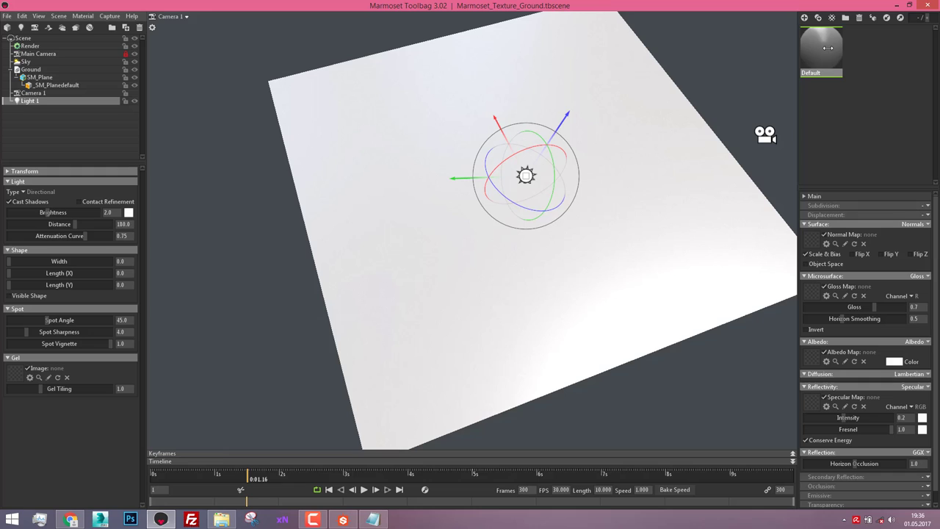
- Create an Unreal 4 Template material and apply it to the SM_Plane mesh
{"action": "left_click", "coordinate": [832, 17]}
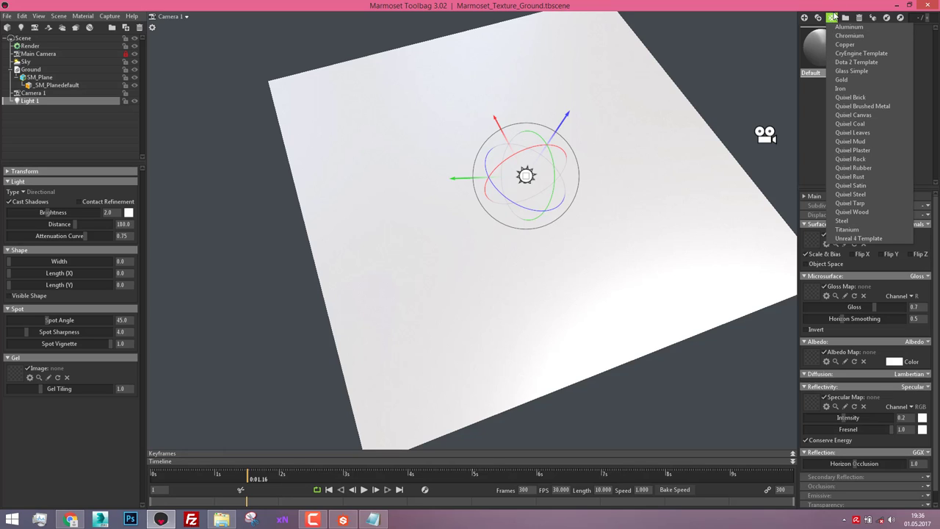
{"action": "left_click", "coordinate": [859, 238]}
{"action": "left_click_drag", "start_coordinate": [865, 72], "coordinate": [583, 243]}
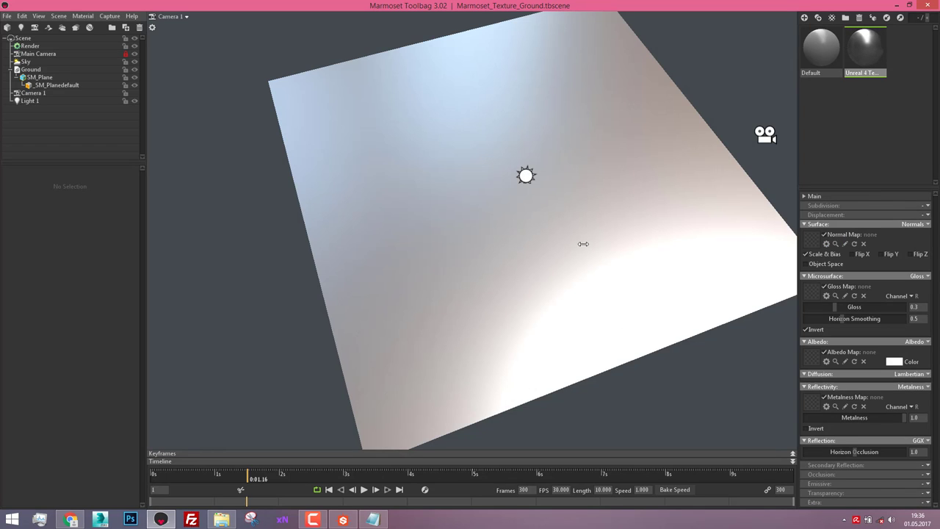
{"action": "left_click", "coordinate": [622, 217]}
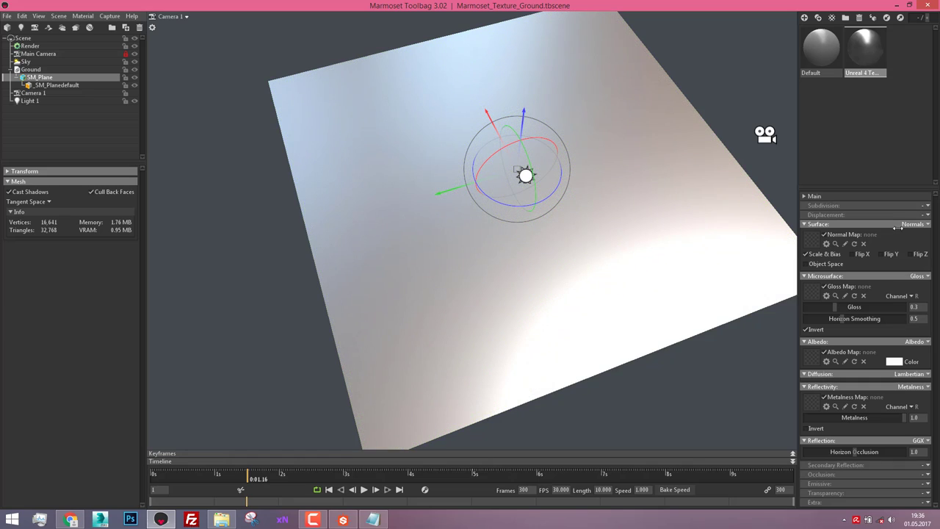
- Set texture tiling to 2, Flat tessellation subdivision and Height displacement
{"action": "left_click", "coordinate": [803, 196]}
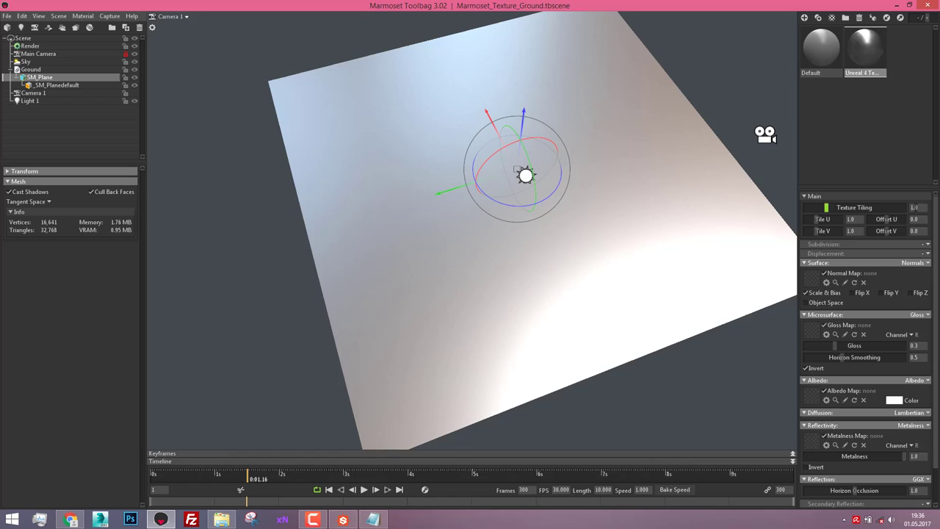
{"action": "left_click", "coordinate": [914, 207]}
{"action": "type", "text": "2"}
{"action": "left_click", "coordinate": [805, 196]}
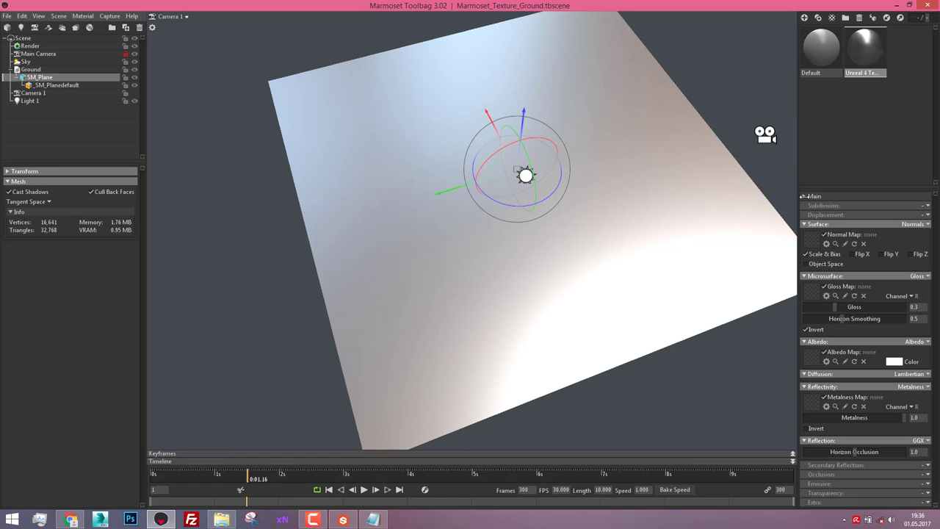
{"action": "left_click", "coordinate": [924, 205]}
{"action": "left_click", "coordinate": [918, 218]}
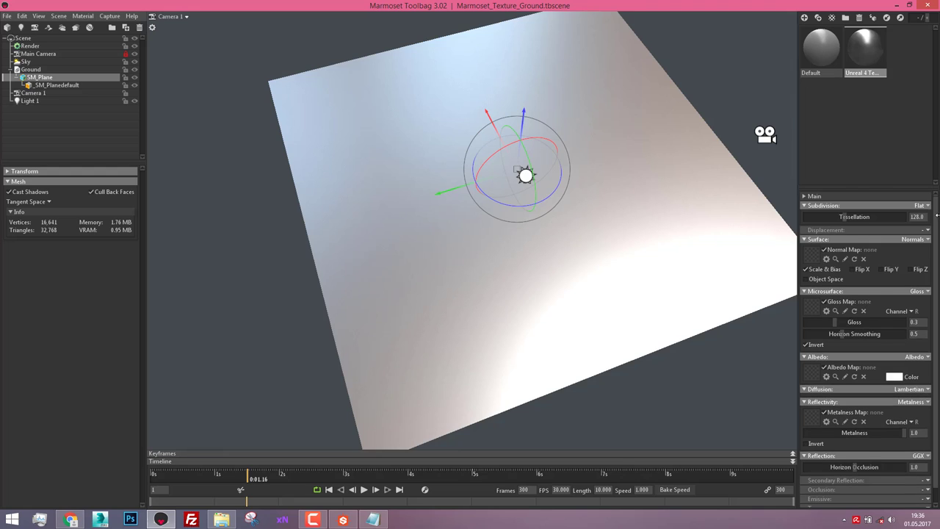
{"action": "left_click", "coordinate": [924, 230]}
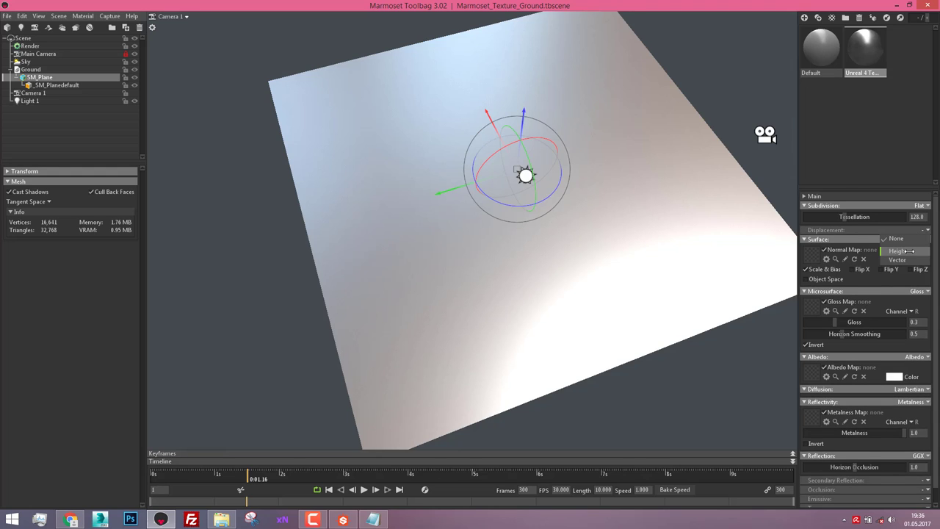
{"action": "left_click", "coordinate": [910, 250]}
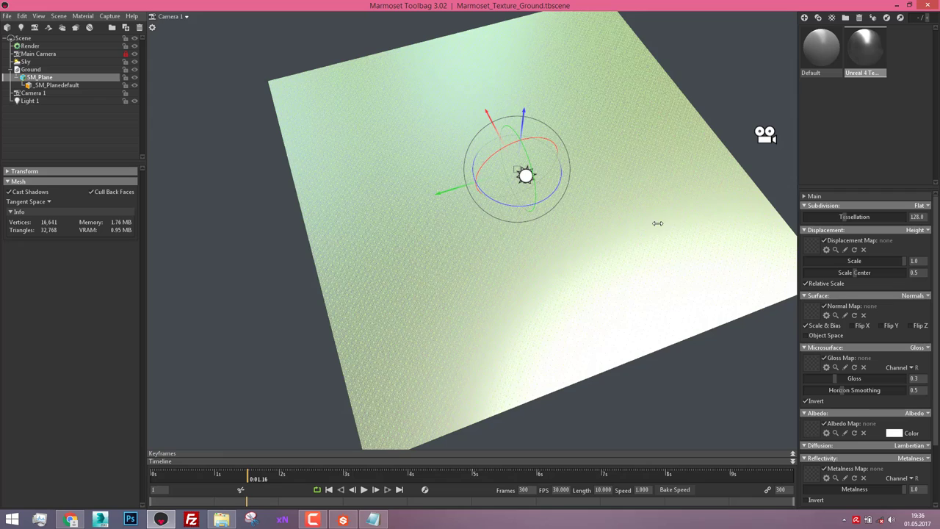
- Raise the plane's tessellation amount to 485.2
{"action": "mouse_move", "coordinate": [843, 217]}
{"action": "left_mouse_down"}
{"action": "mouse_move", "coordinate": [870, 216]}
{"action": "mouse_move", "coordinate": [852, 217]}
{"action": "left_mouse_up"}
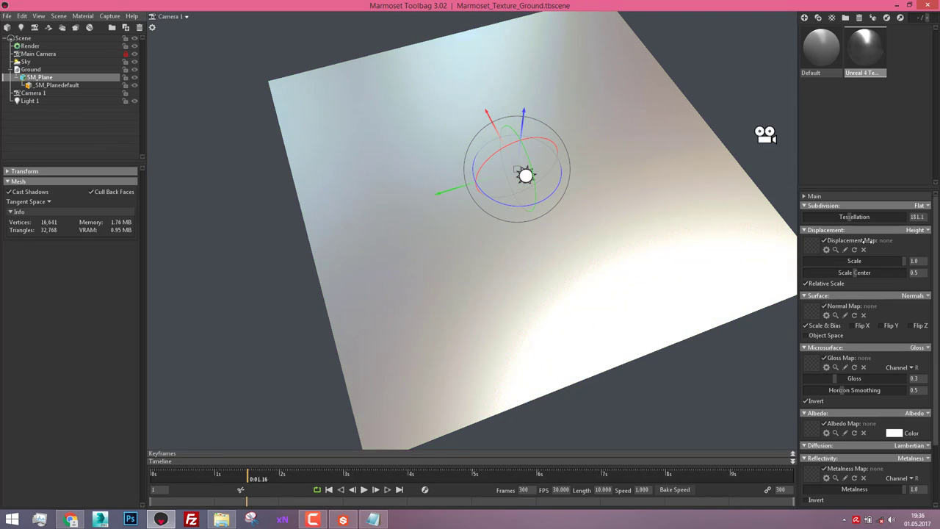
{"action": "left_click_drag", "start_coordinate": [846, 216], "coordinate": [707, 224]}
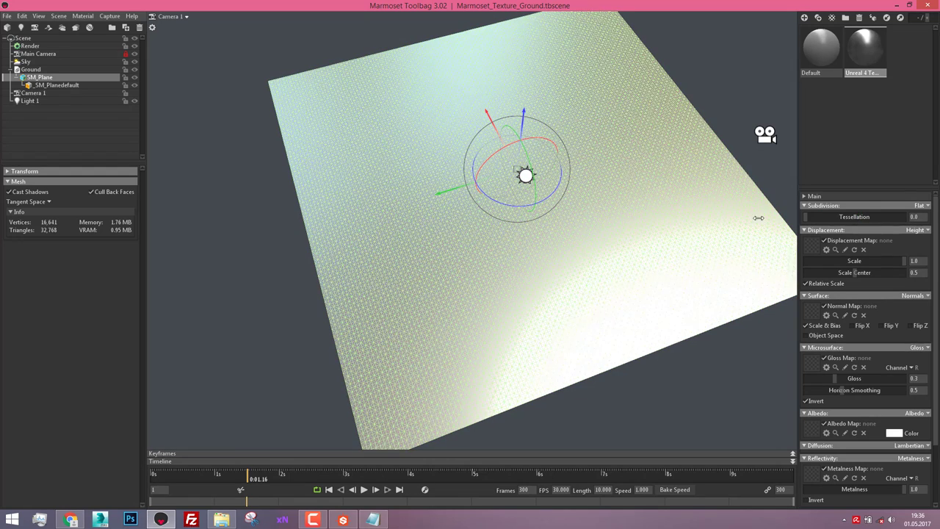
{"action": "left_click_drag", "start_coordinate": [871, 217], "coordinate": [867, 217]}
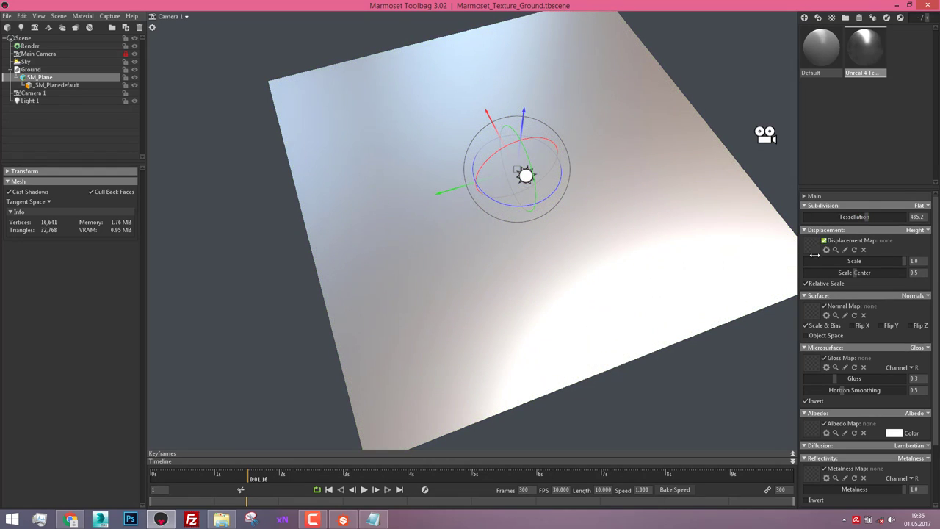
{"action": "left_click", "coordinate": [228, 519]}
- Load Cubebrush_basecolor into Albedo and Cubebrush_roughness into Gloss with Invert on
{"action": "left_click", "coordinate": [252, 340]}
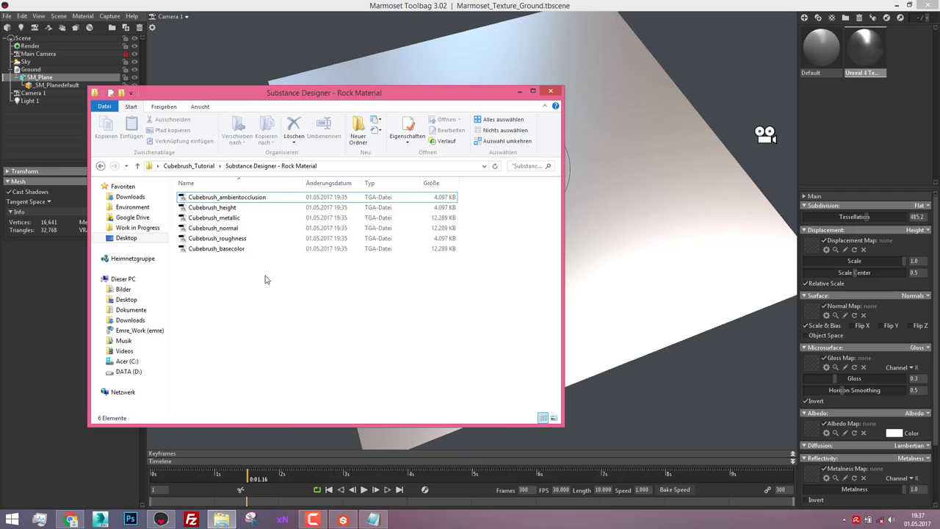
{"action": "left_click_drag", "start_coordinate": [259, 311], "coordinate": [264, 207]}
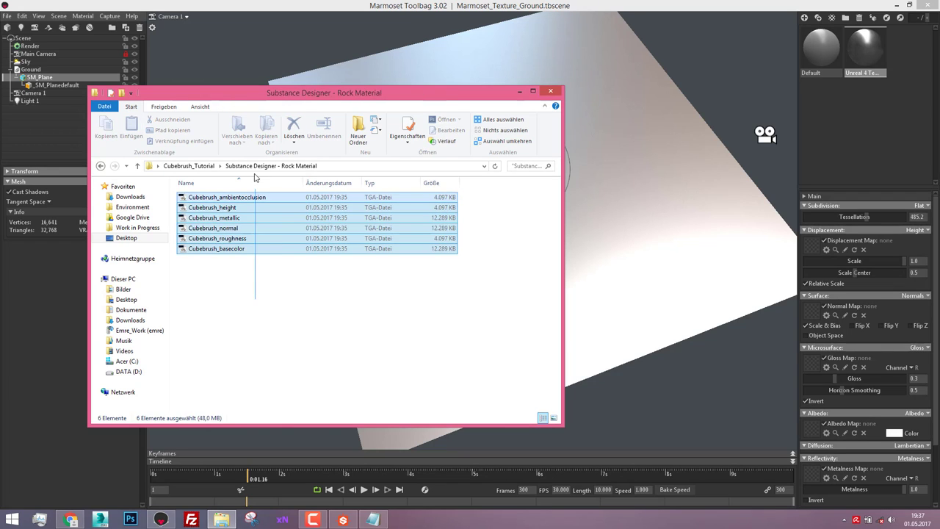
{"action": "left_click_drag", "start_coordinate": [264, 344], "coordinate": [246, 297]}
{"action": "left_click", "coordinate": [246, 298]}
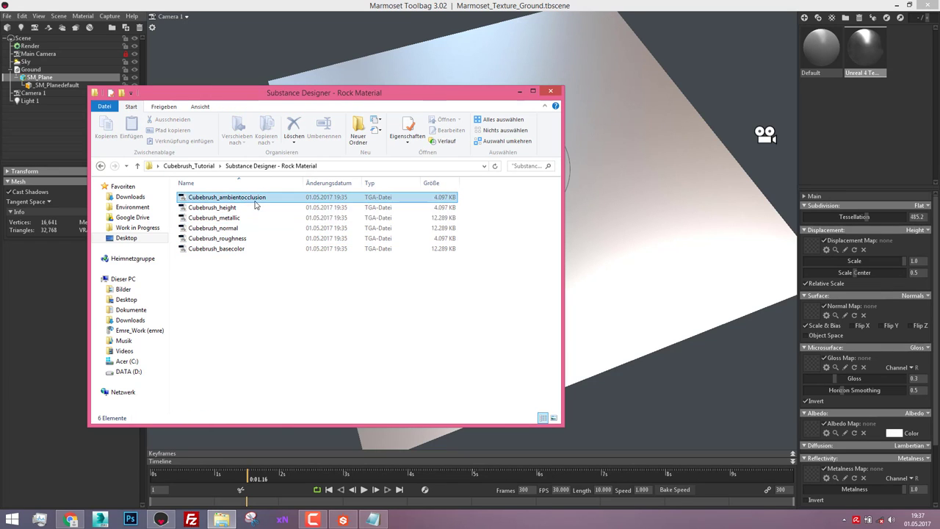
{"action": "left_click", "coordinate": [235, 250]}
{"action": "left_click_drag", "start_coordinate": [817, 353], "coordinate": [812, 429]}
{"action": "left_click_drag", "start_coordinate": [205, 241], "coordinate": [817, 365]}
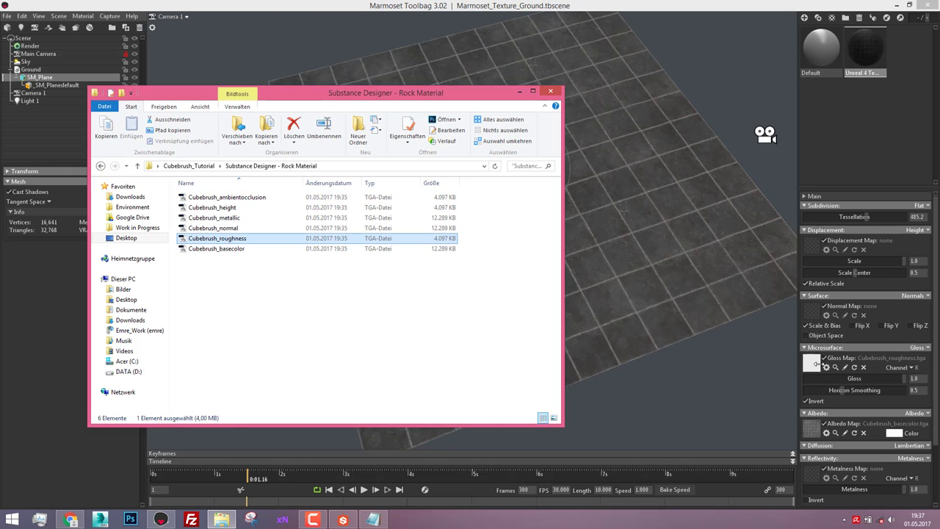
{"action": "left_click", "coordinate": [807, 401]}
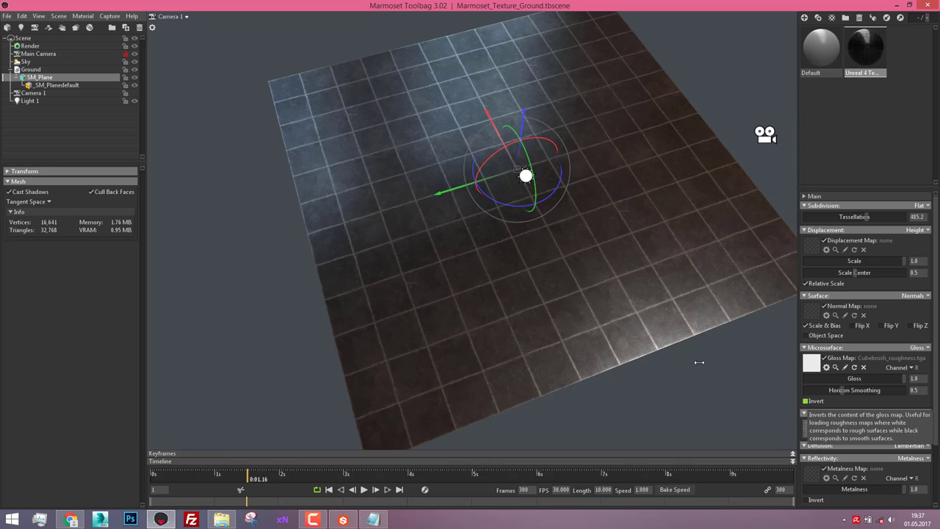
{"action": "left_click", "coordinate": [808, 401]}
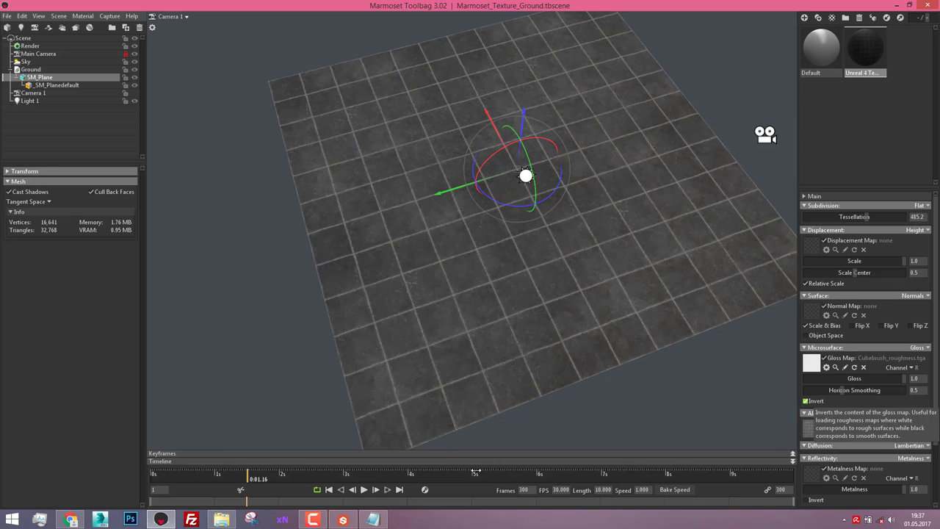
- Assign Cubebrush_normal to the Normal slot with Flip Y ticked
{"action": "left_click", "coordinate": [221, 520]}
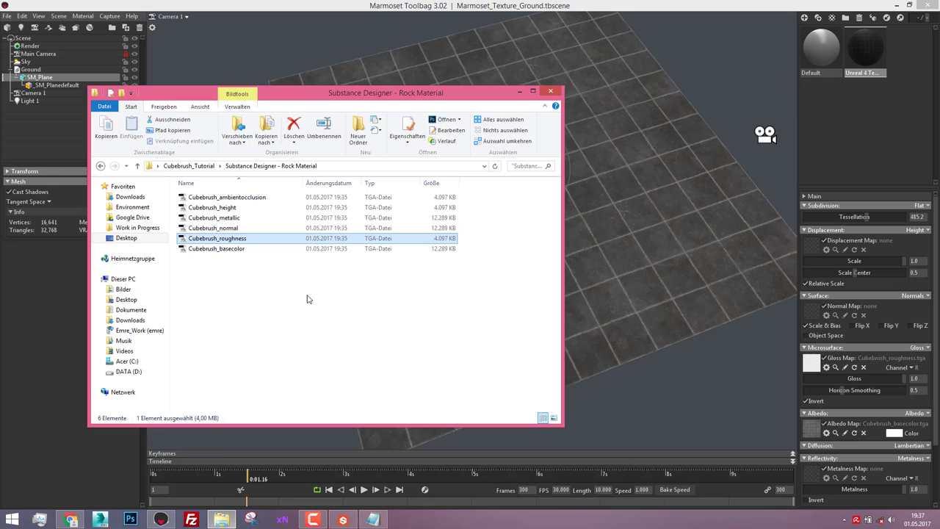
{"action": "left_click_drag", "start_coordinate": [207, 229], "coordinate": [812, 246]}
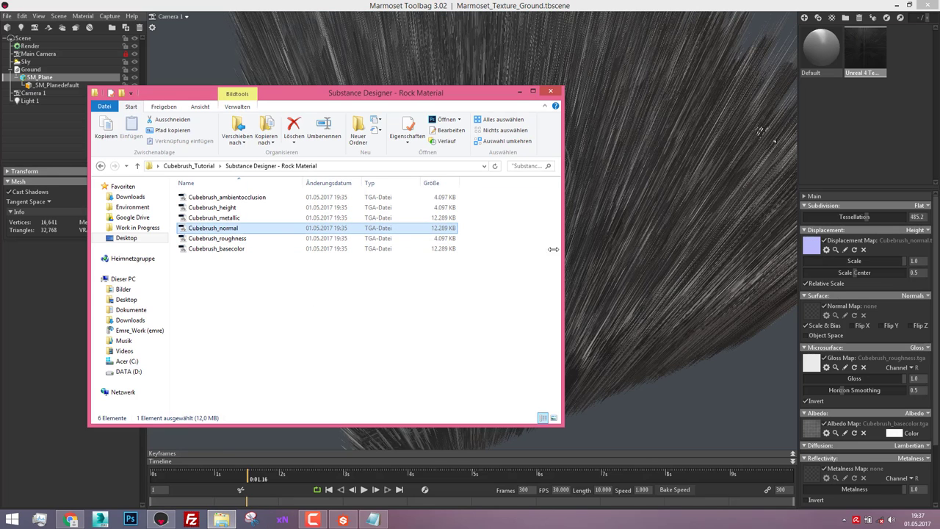
{"action": "left_click", "coordinate": [863, 249]}
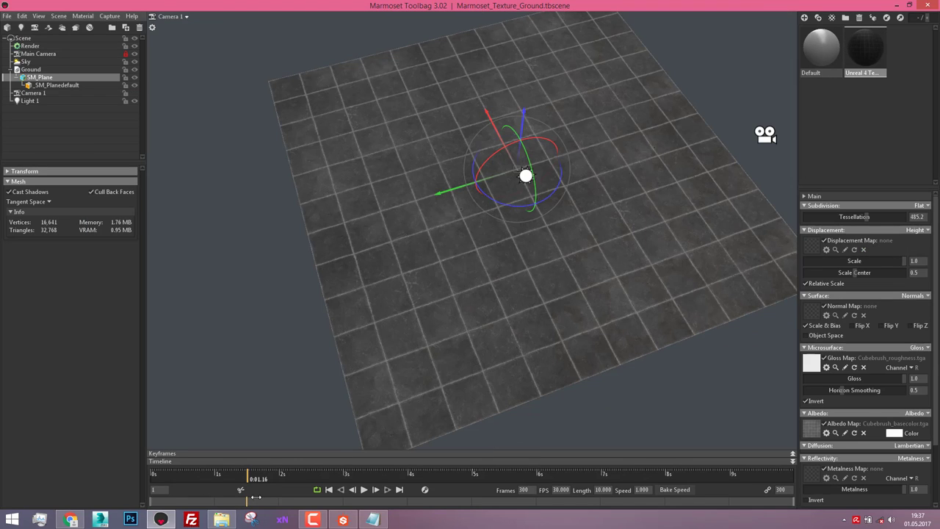
{"action": "left_click", "coordinate": [232, 520]}
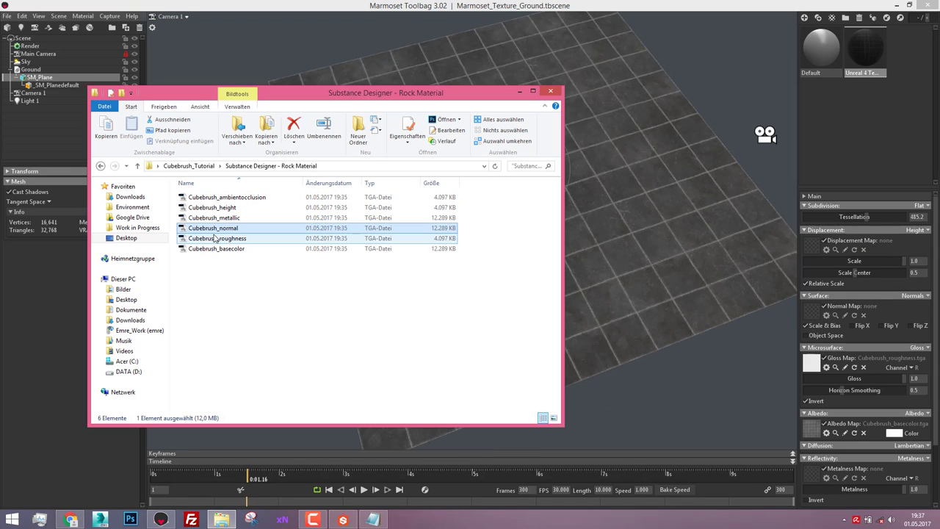
{"action": "left_click_drag", "start_coordinate": [429, 217], "coordinate": [811, 312]}
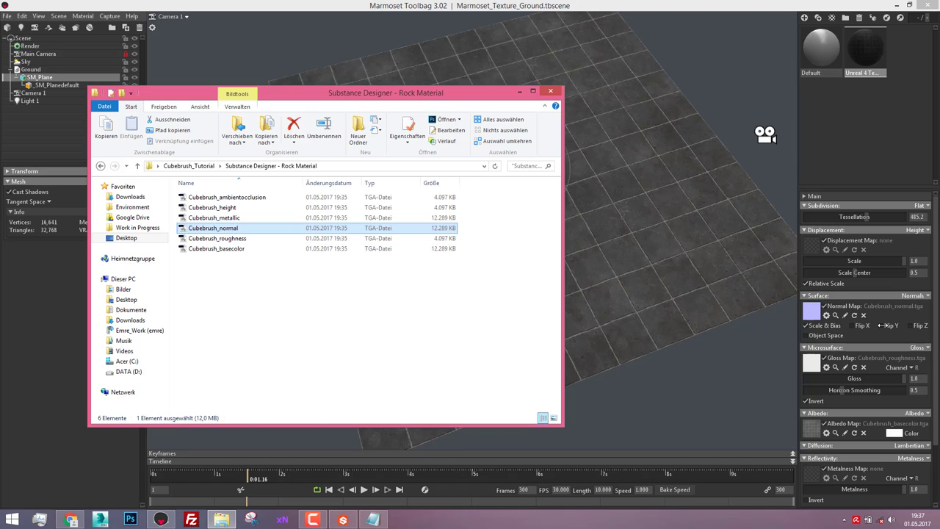
{"action": "left_click", "coordinate": [882, 325]}
- Load Cubebrush_metallic as Metalness and Cubebrush_height as Displacement
{"action": "left_click", "coordinate": [221, 519]}
{"action": "left_click", "coordinate": [249, 229]}
{"action": "left_click_drag", "start_coordinate": [249, 234], "coordinate": [873, 315]}
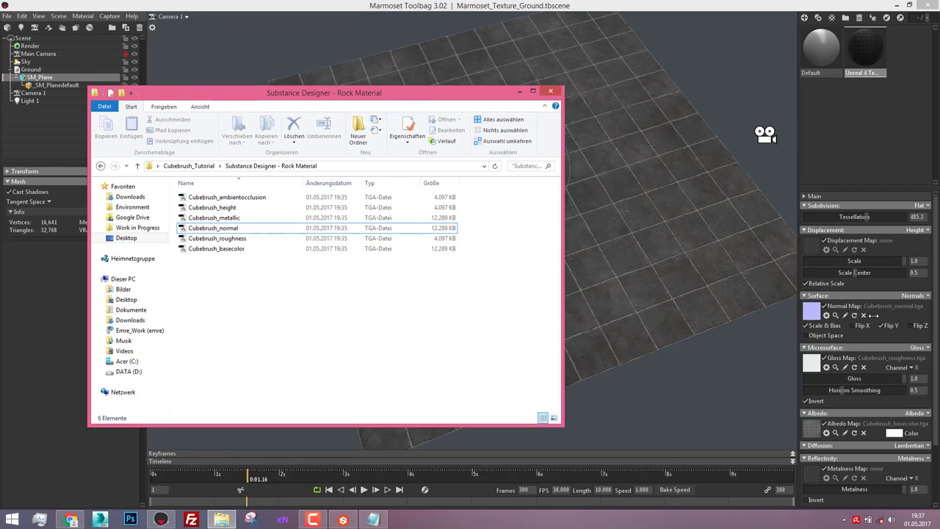
{"action": "left_click", "coordinate": [235, 229]}
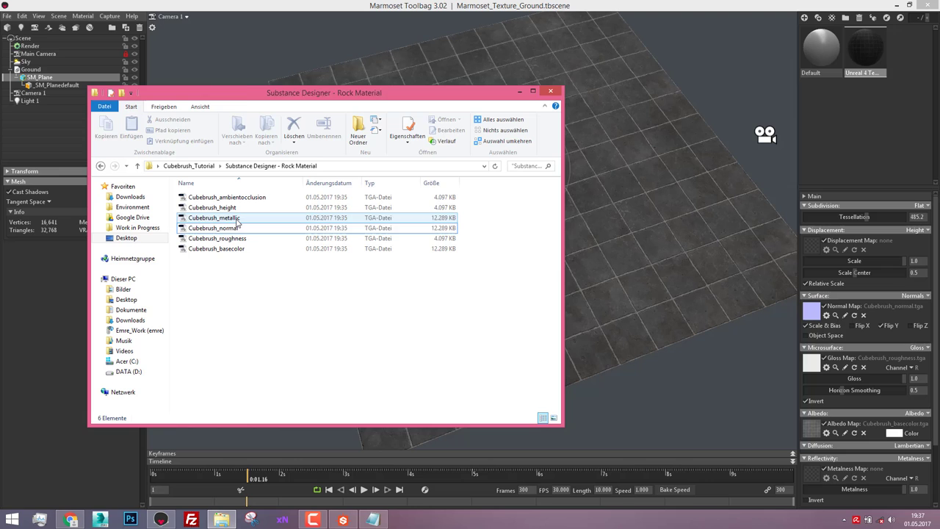
{"action": "mouse_move", "coordinate": [238, 222]}
{"action": "left_mouse_down"}
{"action": "mouse_move", "coordinate": [864, 377]}
{"action": "mouse_move", "coordinate": [812, 477]}
{"action": "left_mouse_up"}
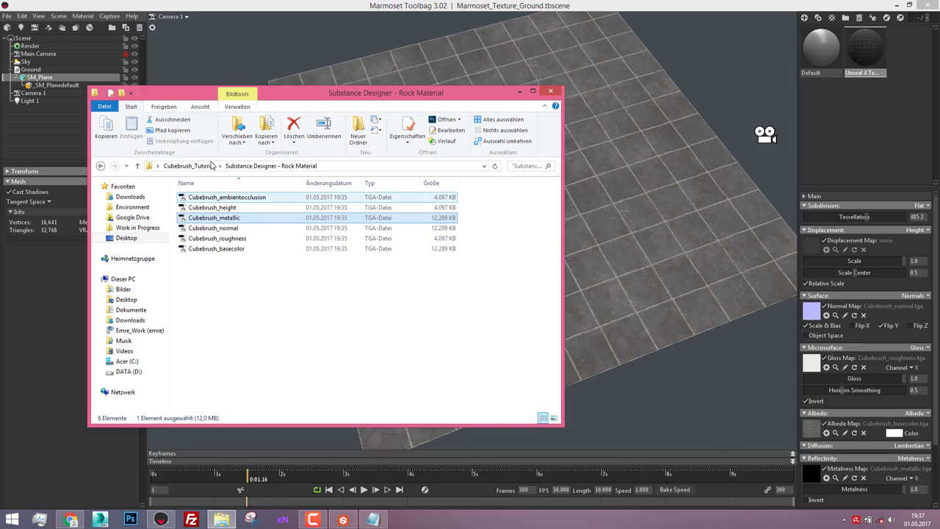
{"action": "left_click_drag", "start_coordinate": [213, 207], "coordinate": [816, 247]}
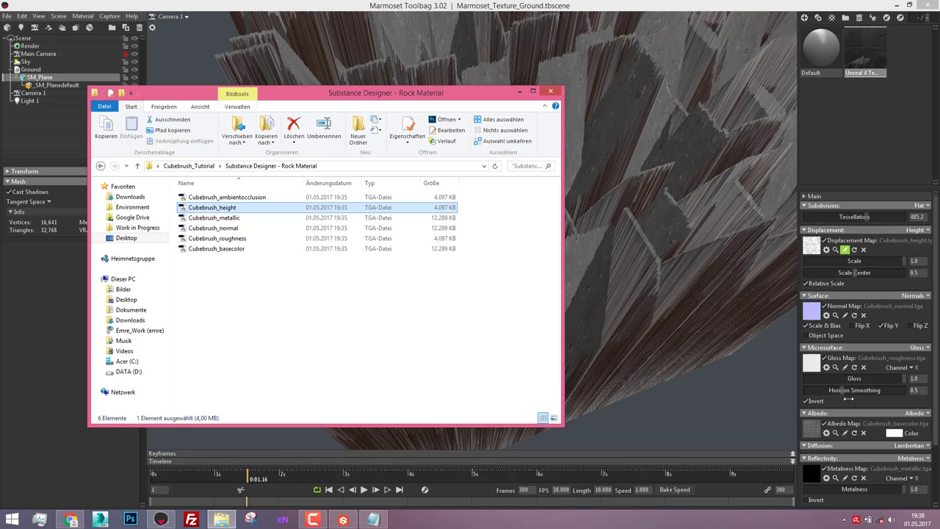
- Enable occlusion and assign Cubebrush_ambientocclusion as the occlusion map
{"action": "left_click", "coordinate": [848, 398]}
{"action": "scroll", "coordinate": [932, 405], "scroll_direction": "down", "scroll_amount": 3}
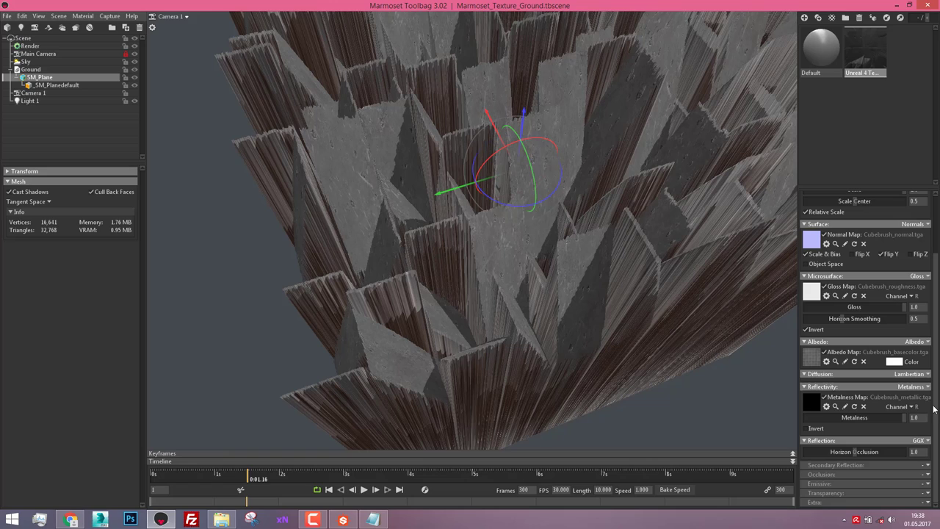
{"action": "left_click", "coordinate": [924, 476]}
{"action": "left_click", "coordinate": [900, 496]}
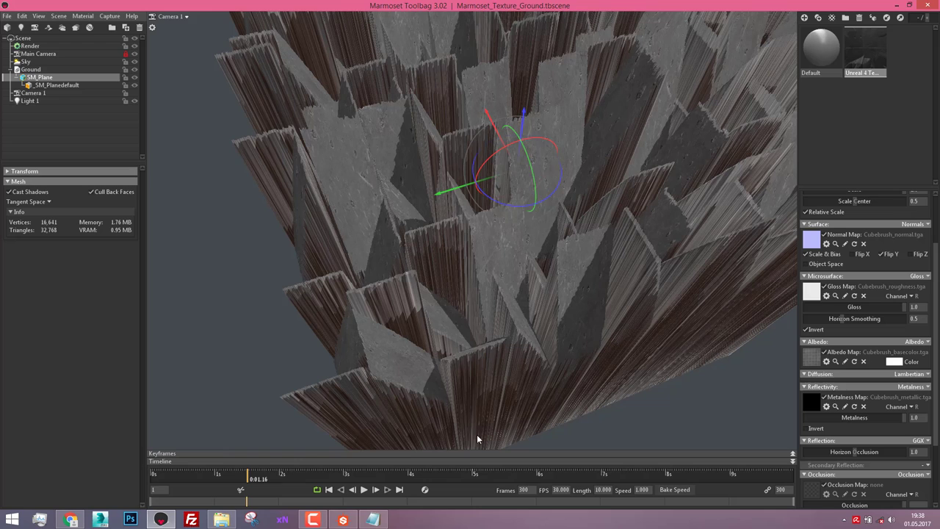
{"action": "left_click", "coordinate": [221, 519]}
{"action": "left_click_drag", "start_coordinate": [220, 197], "coordinate": [818, 481]}
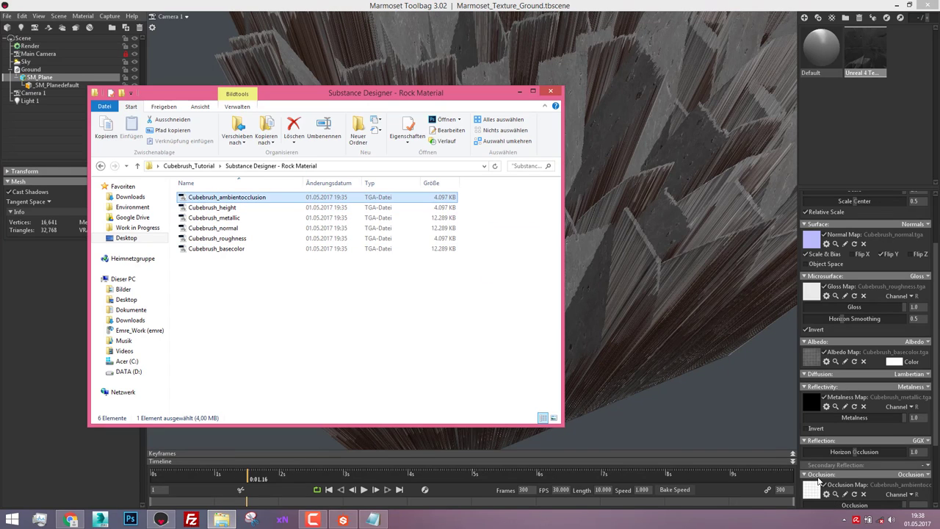
{"action": "left_click", "coordinate": [938, 262]}
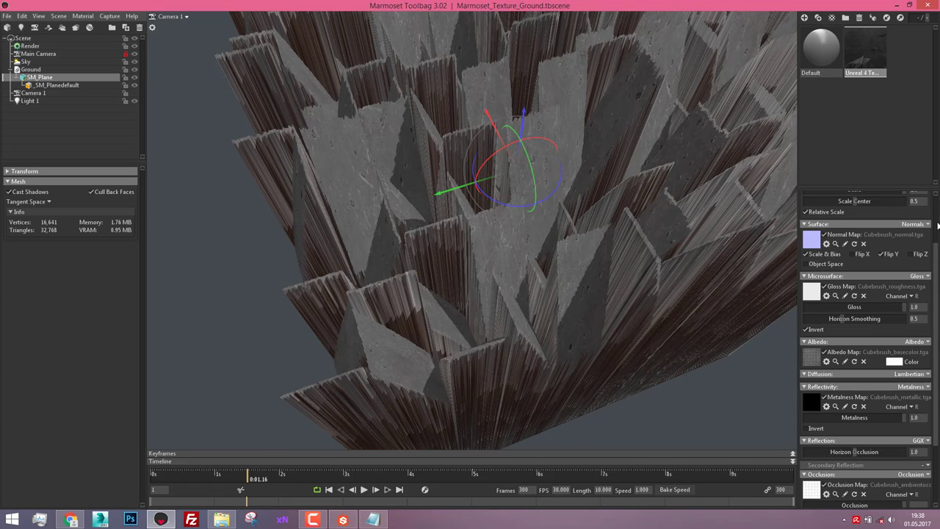
- Drag the Displacement Scale down to 0.008 with Scale Center at 0.0
{"action": "scroll", "coordinate": [938, 226], "scroll_direction": "up", "scroll_amount": 3}
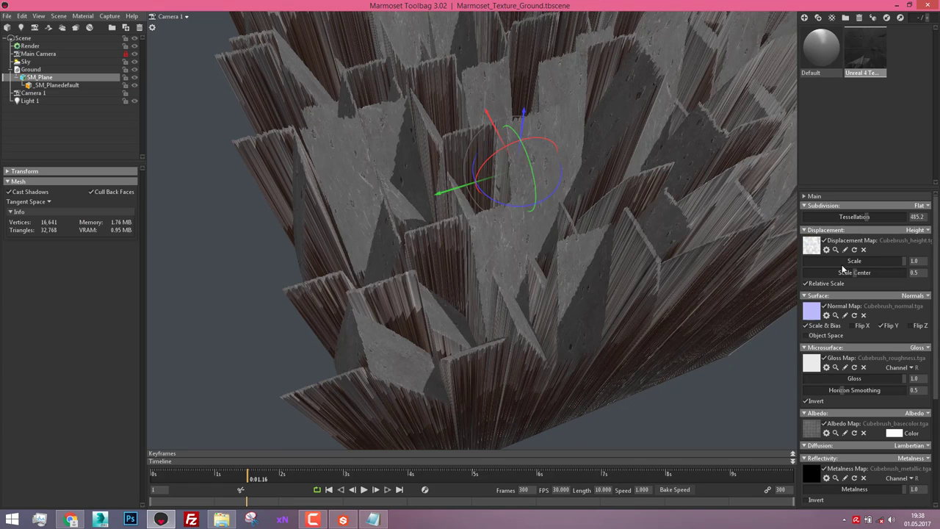
{"action": "left_click_drag", "start_coordinate": [837, 273], "coordinate": [825, 255]}
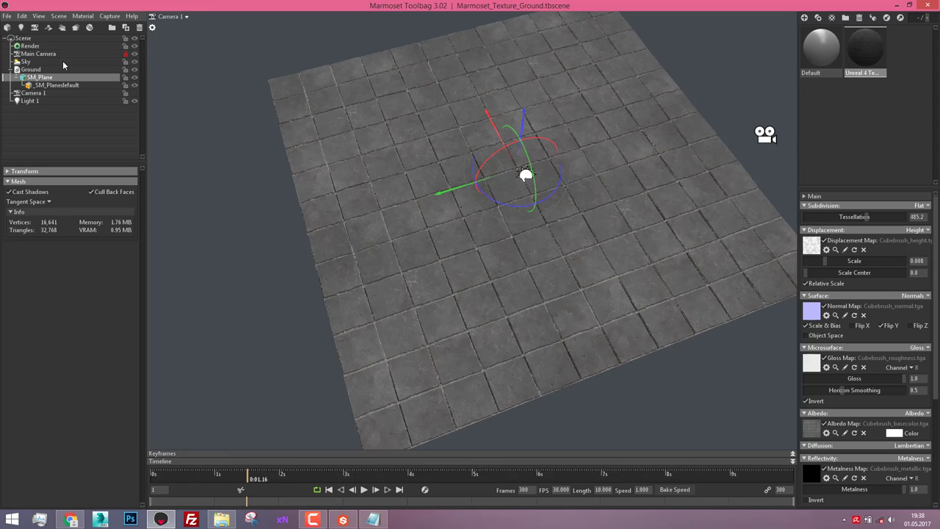
- Switch the viewport camera from Camera 1 to Main Camera
{"action": "left_click", "coordinate": [115, 55]}
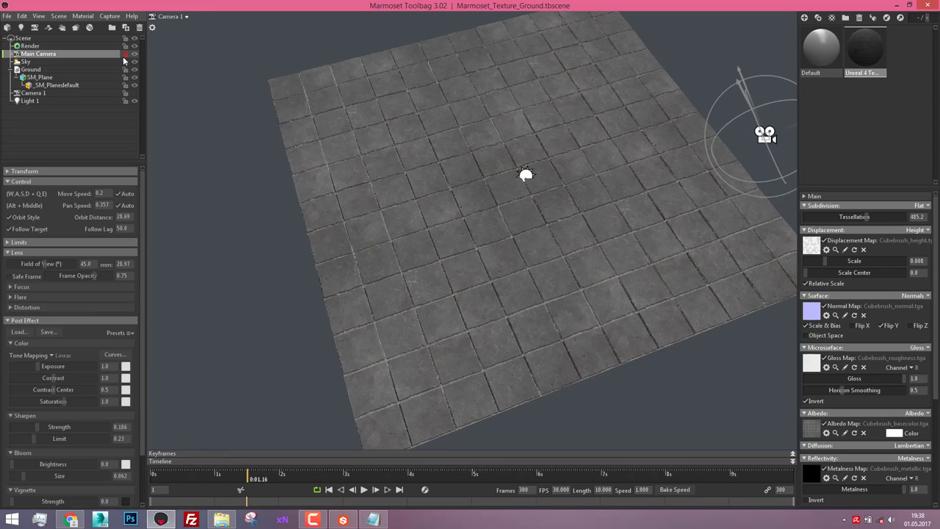
{"action": "left_click", "coordinate": [180, 16]}
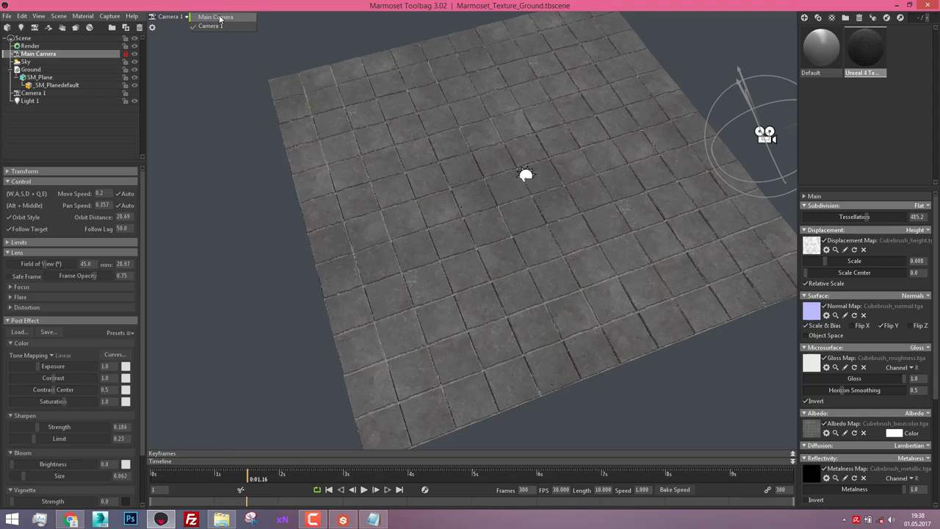
{"action": "left_click", "coordinate": [216, 17]}
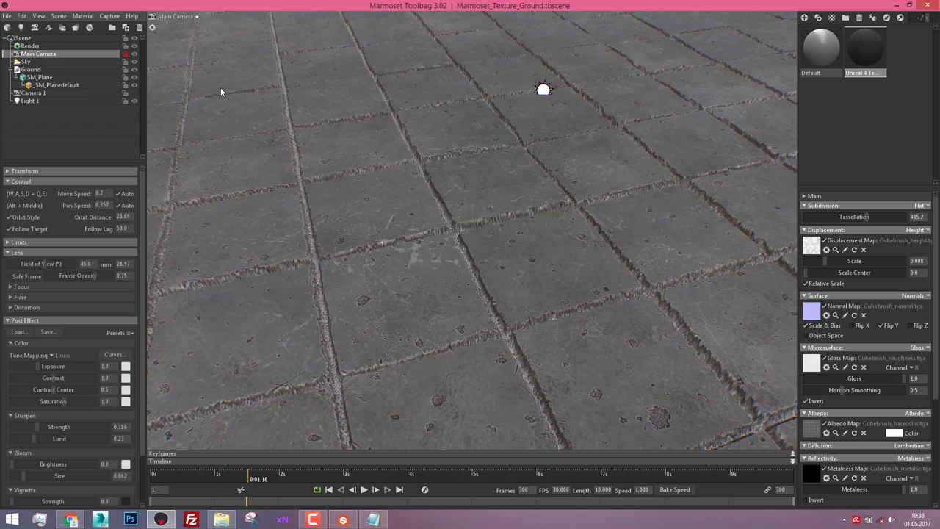
{"action": "left_click", "coordinate": [186, 17]}
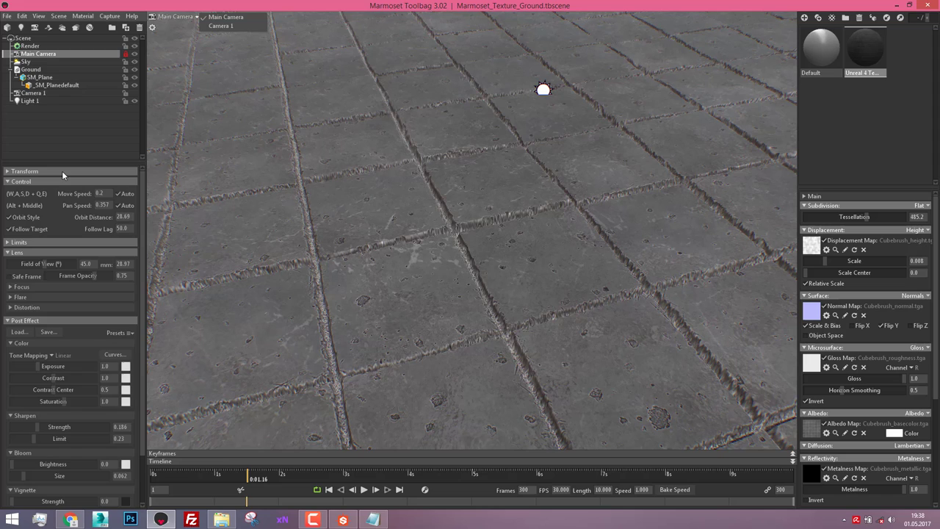
- Set the Main Camera's Lens Distortion chromatic aberration to 0.17
{"action": "left_click", "coordinate": [73, 151]}
{"action": "left_click", "coordinate": [73, 62]}
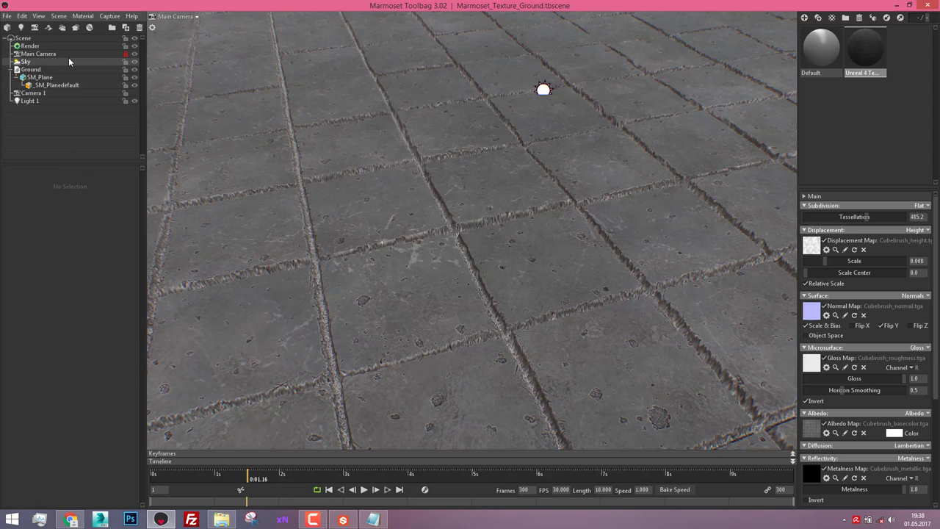
{"action": "key", "text": "Up"}
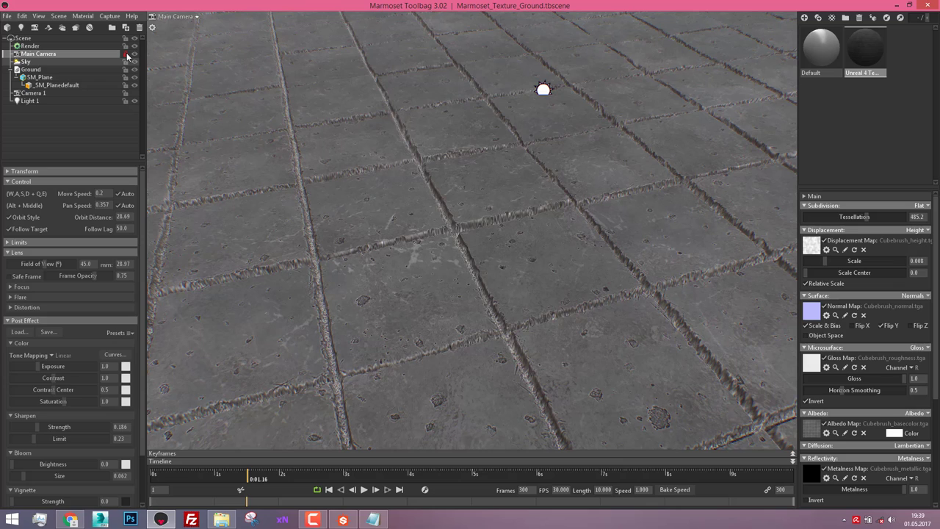
{"action": "left_click", "coordinate": [11, 308]}
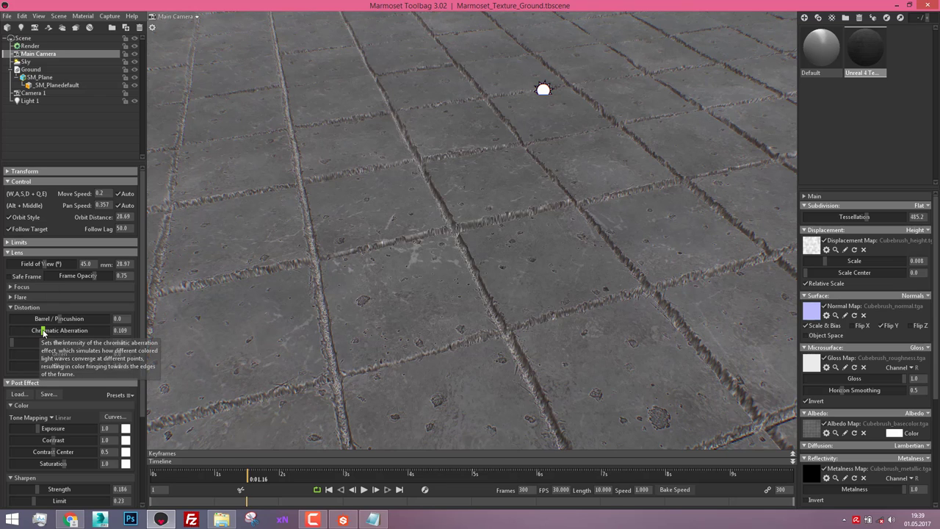
{"action": "left_click_drag", "start_coordinate": [42, 332], "coordinate": [58, 329]}
{"action": "left_click", "coordinate": [108, 161]}
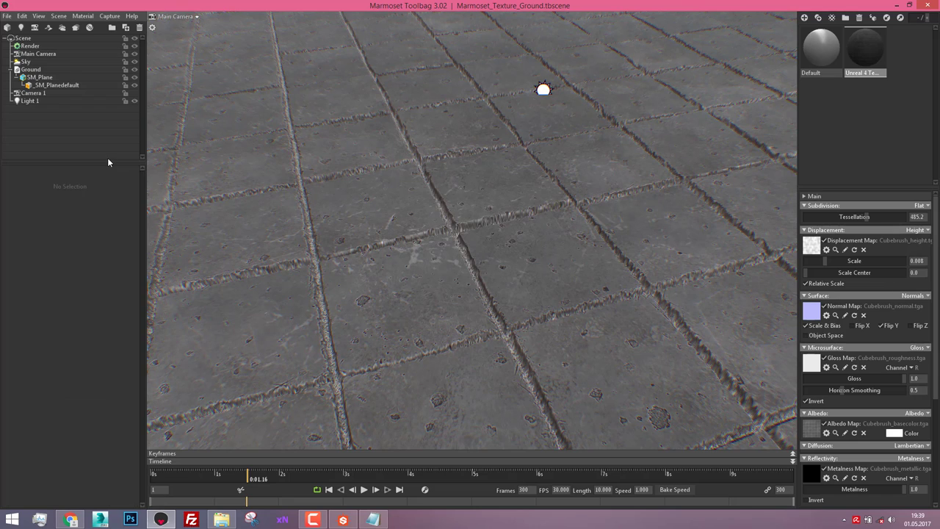
{"action": "left_click", "coordinate": [55, 55]}
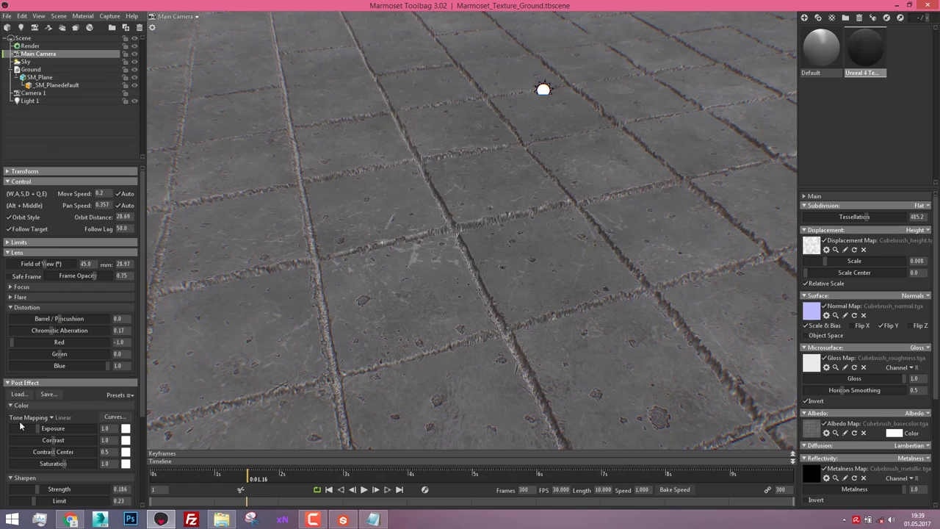
{"action": "scroll", "coordinate": [19, 426], "scroll_direction": "down", "scroll_amount": 1}
{"action": "scroll", "coordinate": [13, 435], "scroll_direction": "down", "scroll_amount": 3}
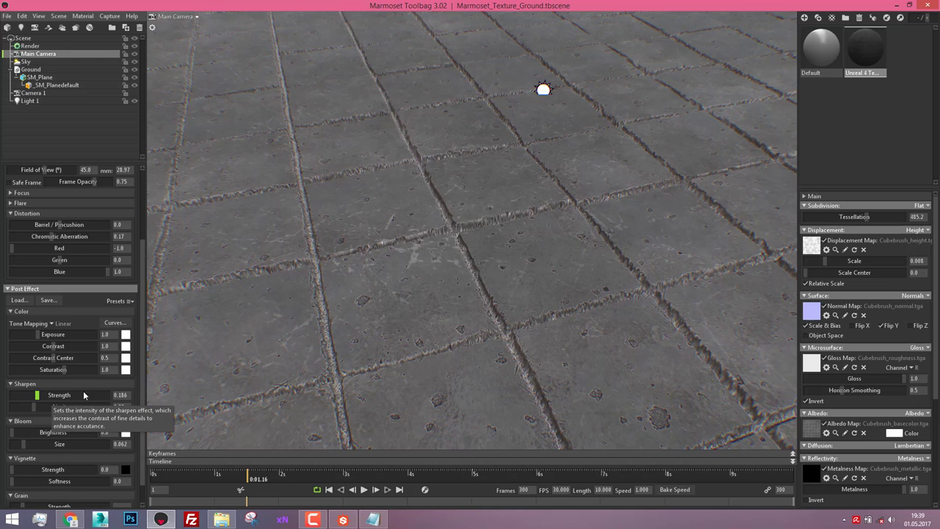
{"action": "scroll", "coordinate": [97, 393], "scroll_direction": "down", "scroll_amount": 1}
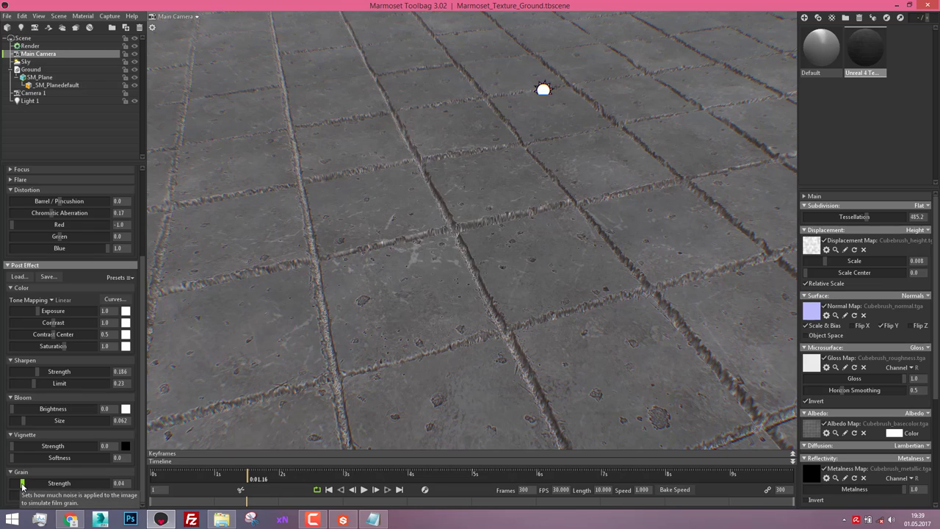
{"action": "scroll", "coordinate": [44, 248], "scroll_direction": "up", "scroll_amount": 5}
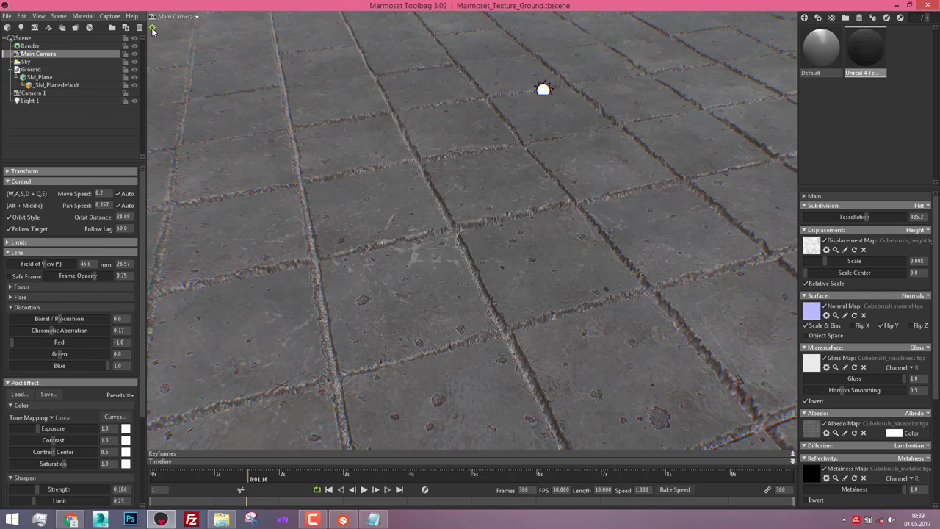
- Review Render settings, keeping anti-aliasing at None and resolution at 1:1
{"action": "left_click", "coordinate": [152, 28]}
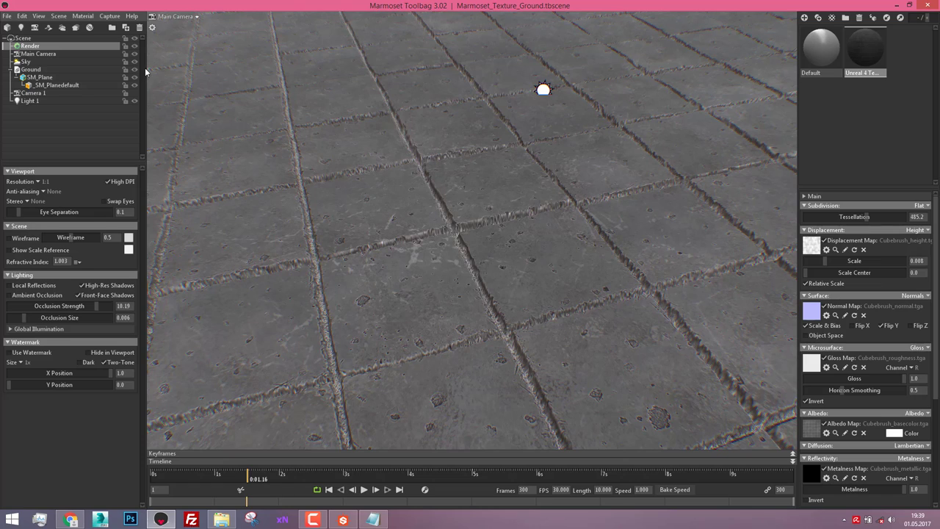
{"action": "left_click", "coordinate": [45, 192]}
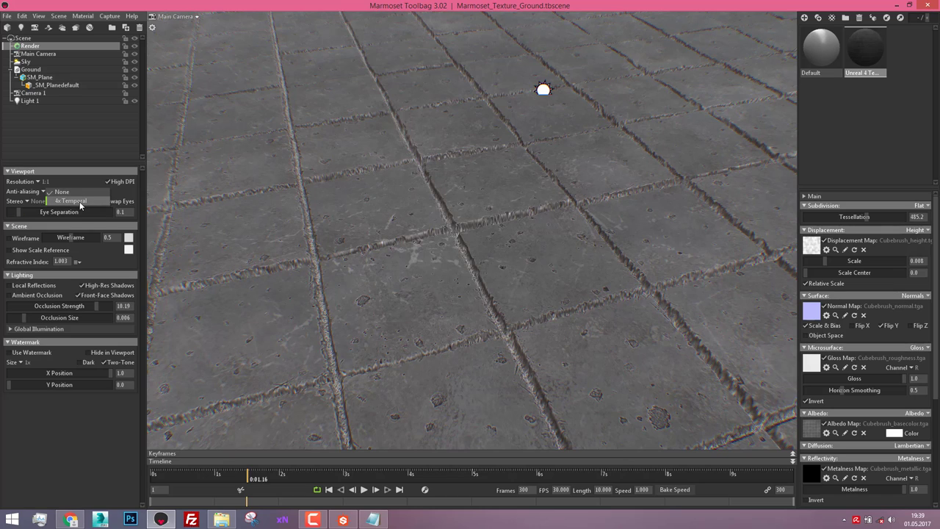
{"action": "left_click", "coordinate": [39, 182]}
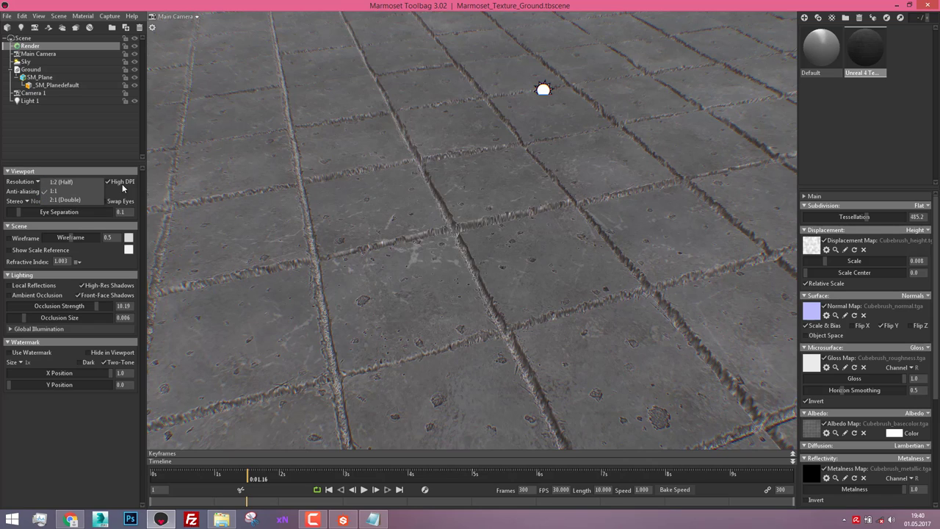
{"action": "left_click", "coordinate": [121, 182]}
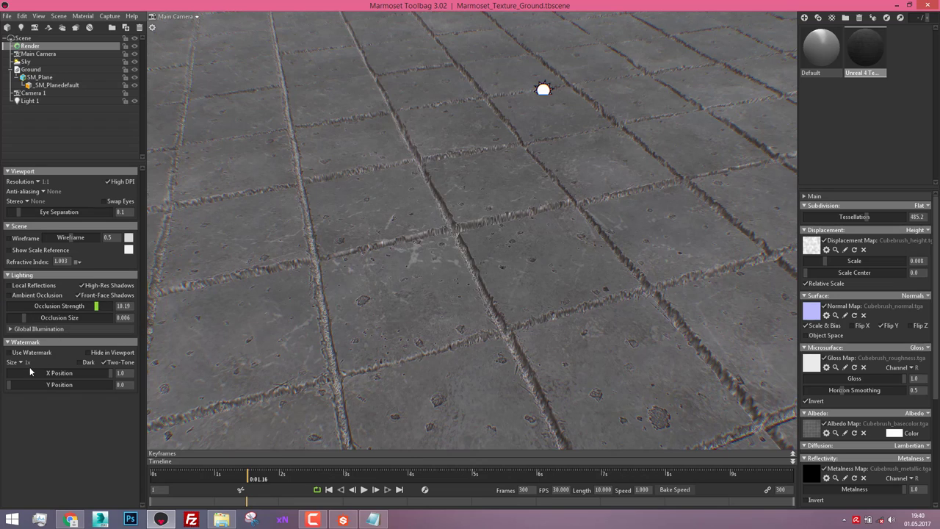
- Enable GI with voxels shown, re-voxelize at Voxel Scene Fit 1.185, then hide the voxel display
{"action": "left_click", "coordinate": [9, 331]}
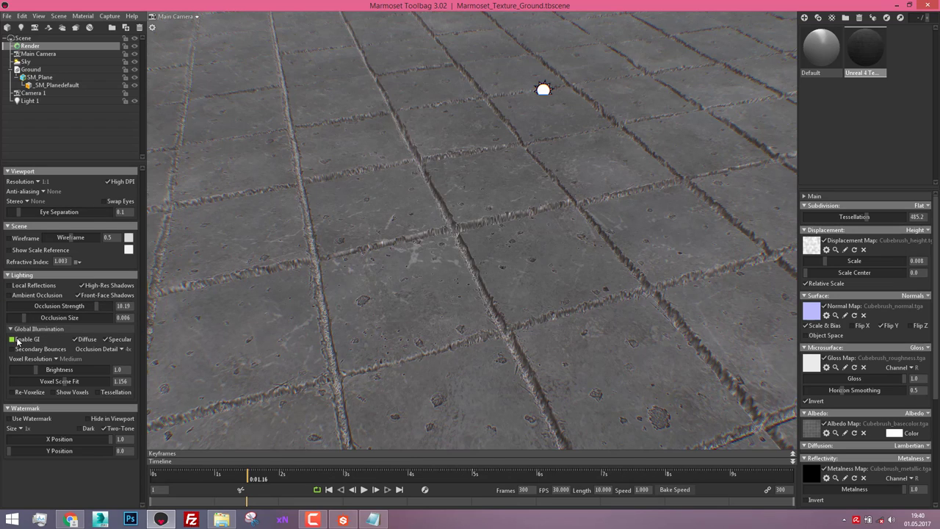
{"action": "left_click", "coordinate": [61, 394]}
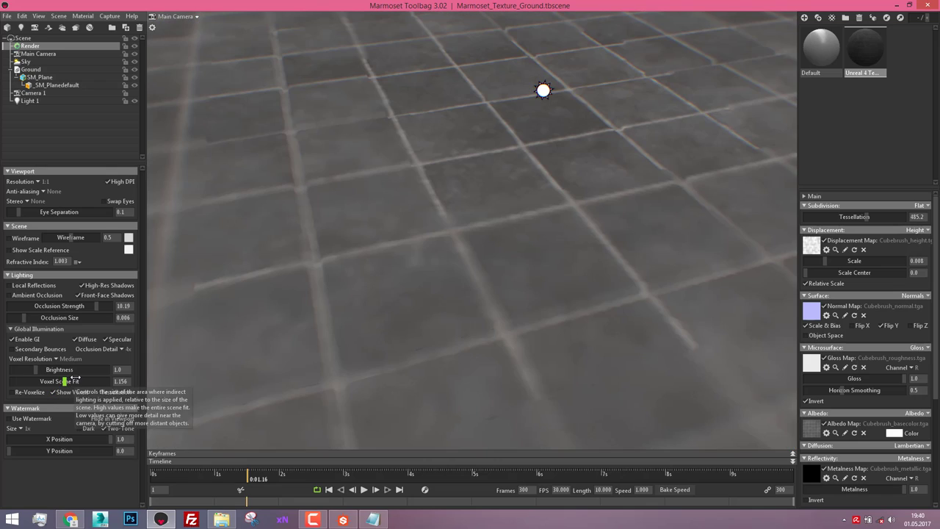
{"action": "left_click_drag", "start_coordinate": [72, 381], "coordinate": [14, 381]}
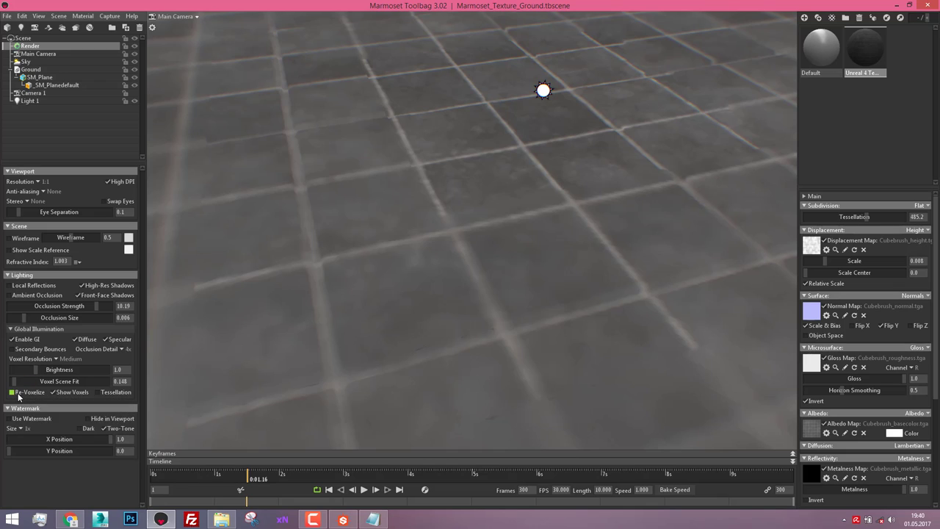
{"action": "left_click", "coordinate": [17, 395]}
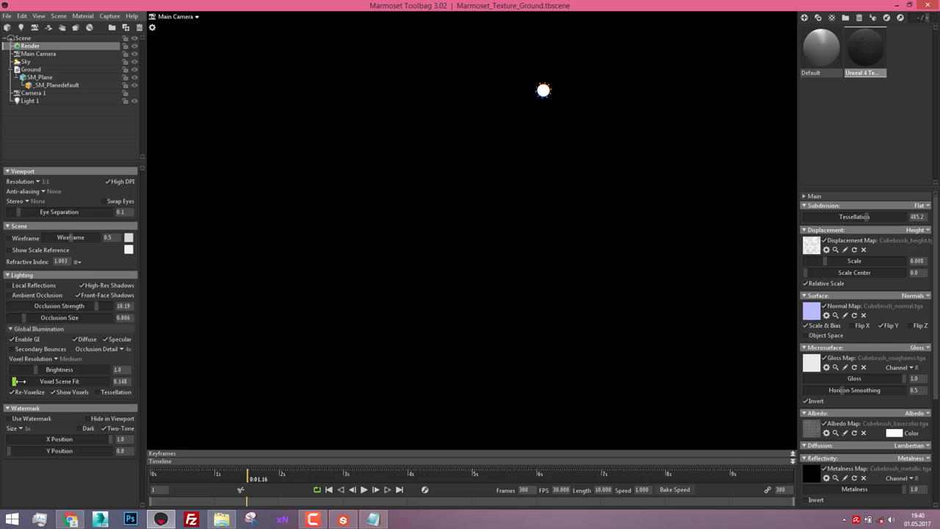
{"action": "left_click_drag", "start_coordinate": [19, 381], "coordinate": [36, 381]}
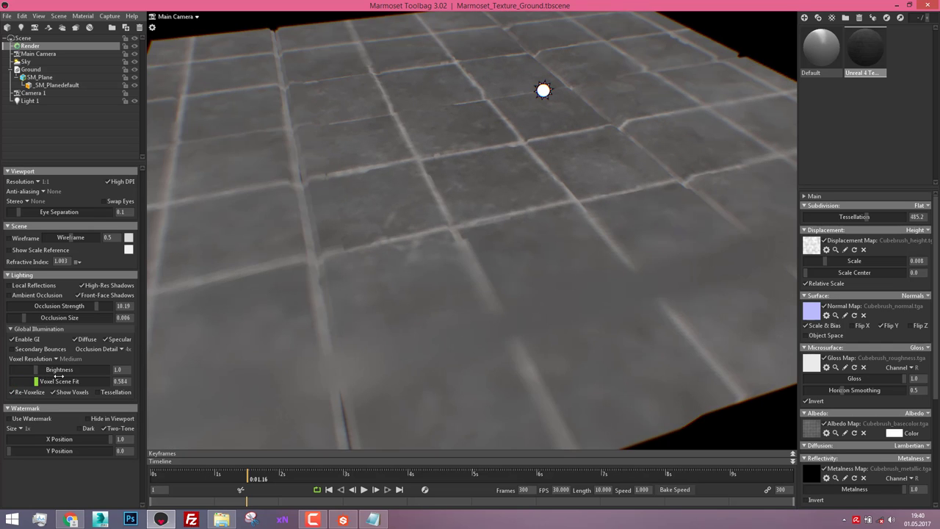
{"action": "mouse_move", "coordinate": [58, 376]}
{"action": "left_mouse_down"}
{"action": "mouse_move", "coordinate": [65, 371]}
{"action": "mouse_move", "coordinate": [59, 384]}
{"action": "left_mouse_up"}
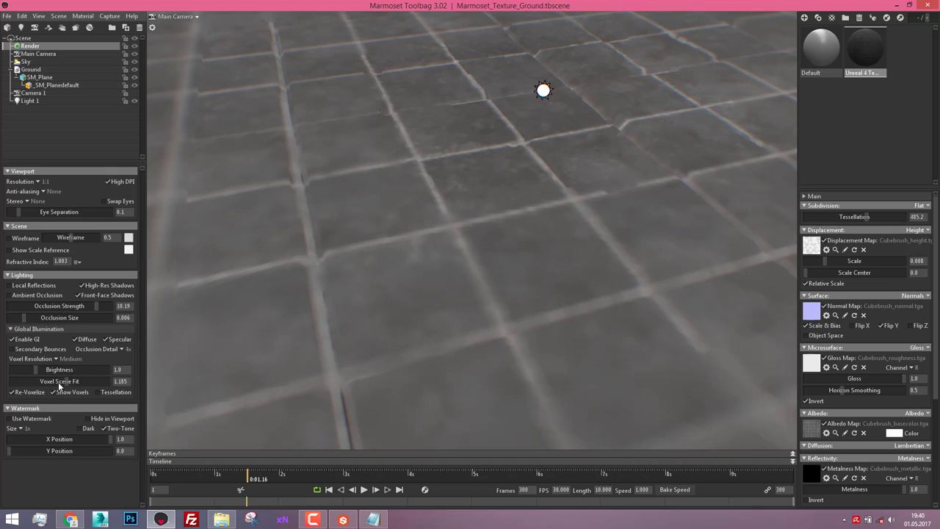
{"action": "left_click", "coordinate": [55, 393]}
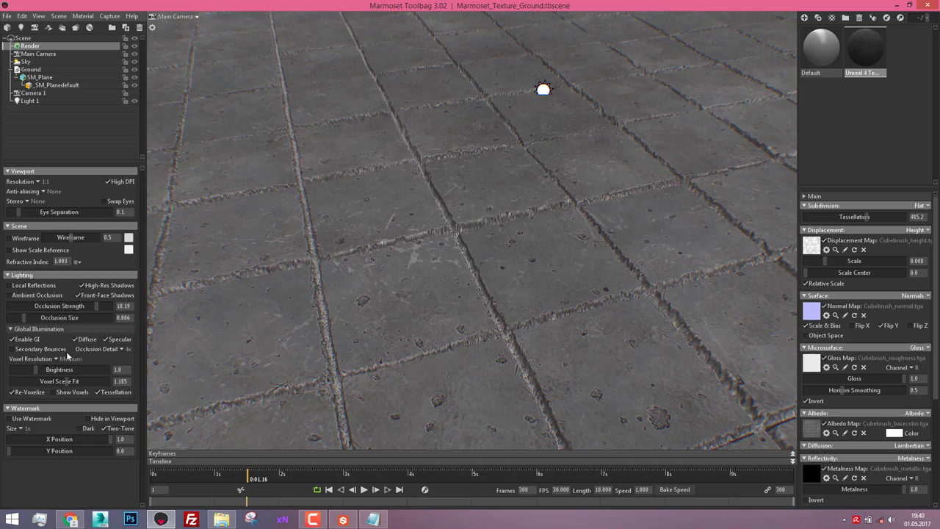
- Turn on Secondary Bounces for global illumination, then select and deselect the Main Camera
{"action": "left_click", "coordinate": [41, 350]}
{"action": "left_click", "coordinate": [86, 54]}
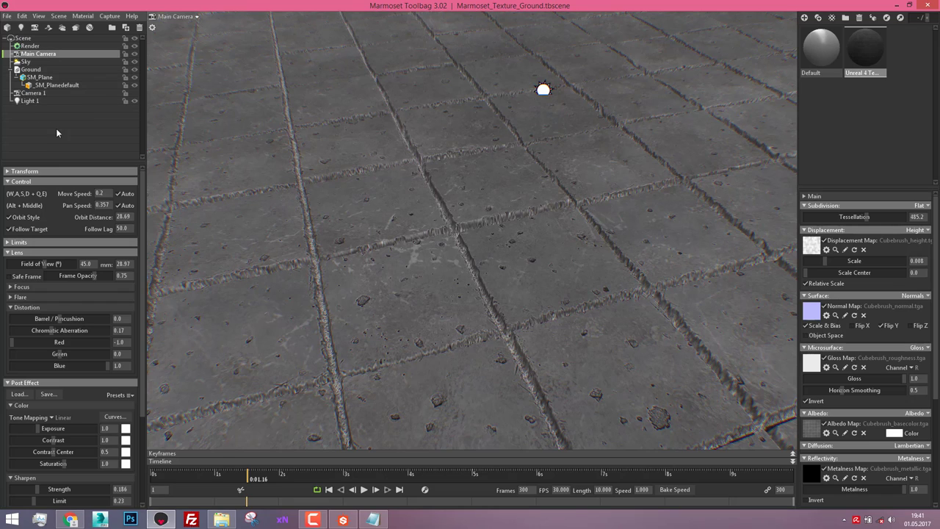
{"action": "left_click", "coordinate": [54, 118]}
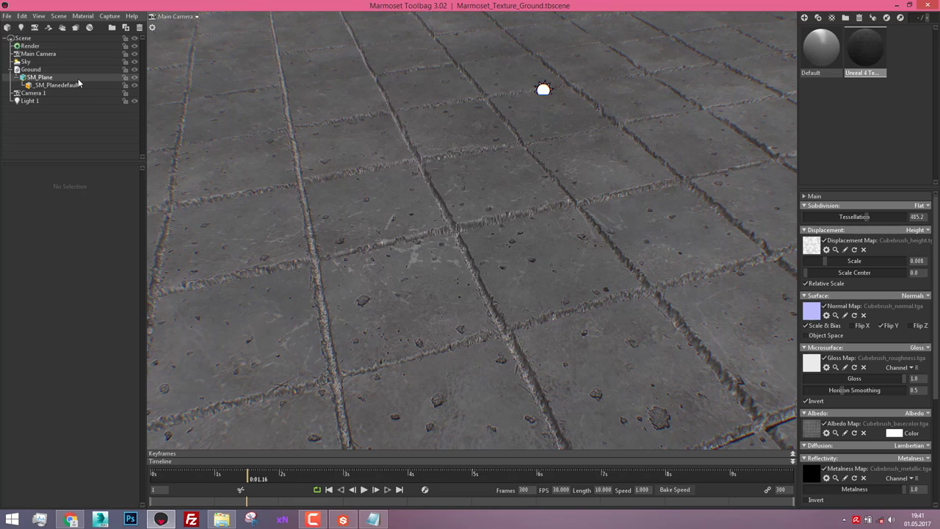